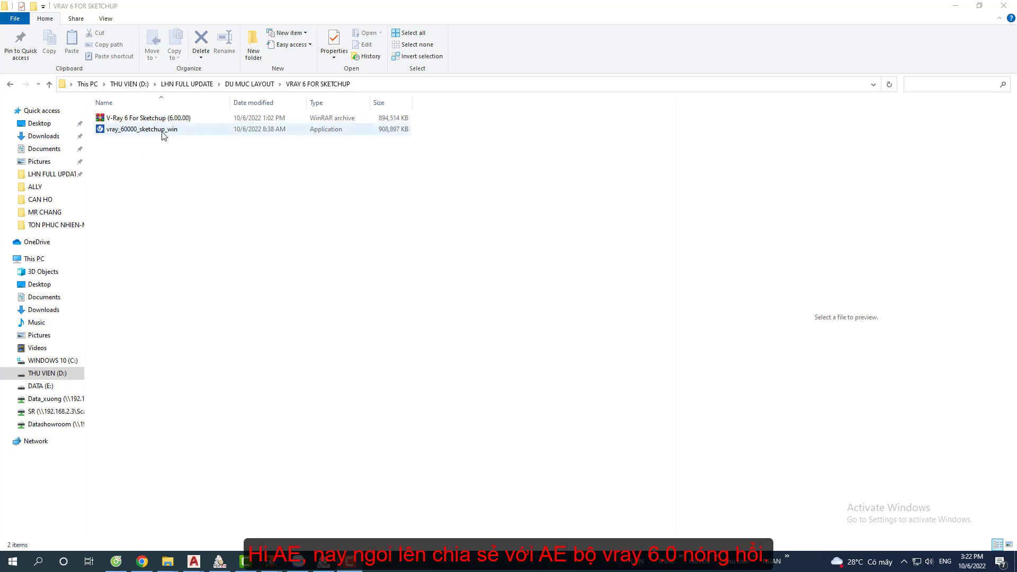
Select the vray_60000_sketchup_win installer in the VRAY 6 FOR SKETCHUP folder
{"action": "left_click", "coordinate": [194, 133]}
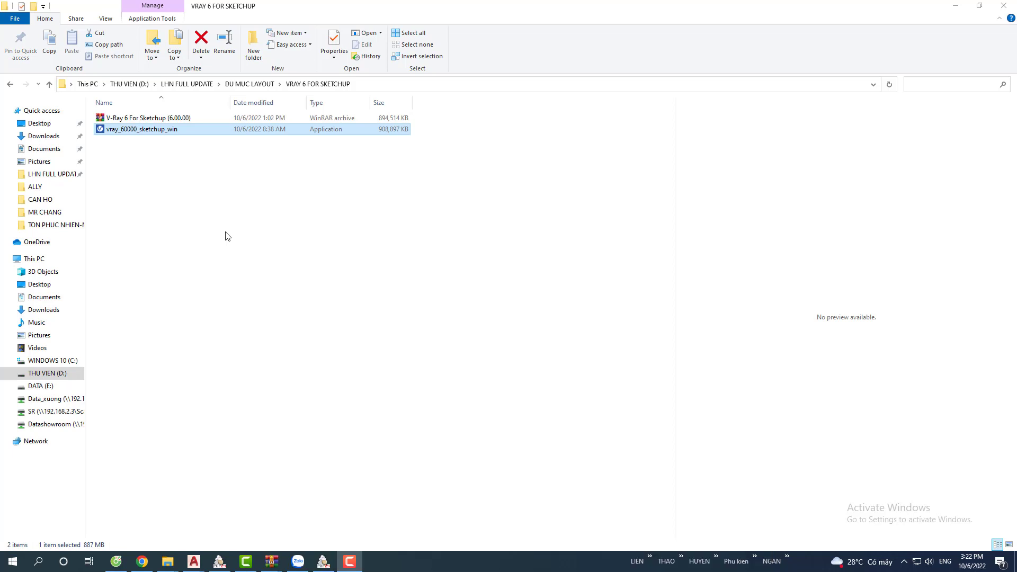
{"action": "key", "text": "super+r"}
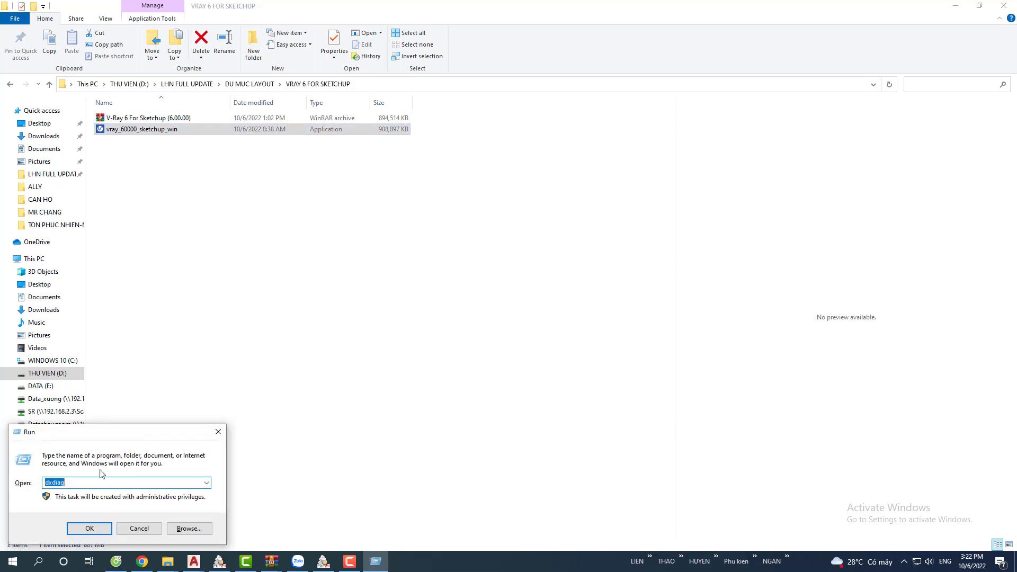
{"action": "left_click", "coordinate": [85, 481]}
{"action": "left_click", "coordinate": [91, 529]}
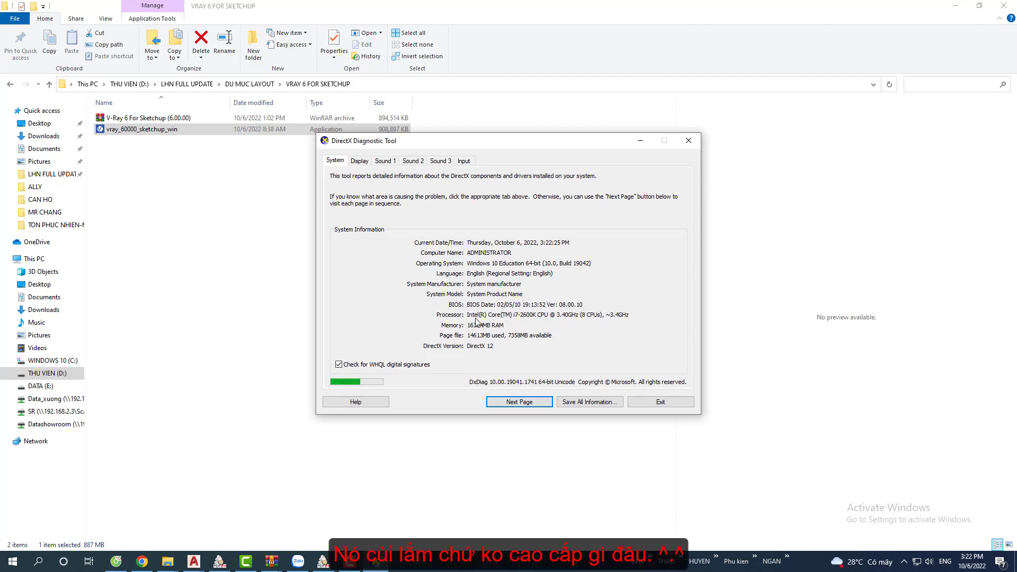
{"action": "left_click", "coordinate": [359, 161]}
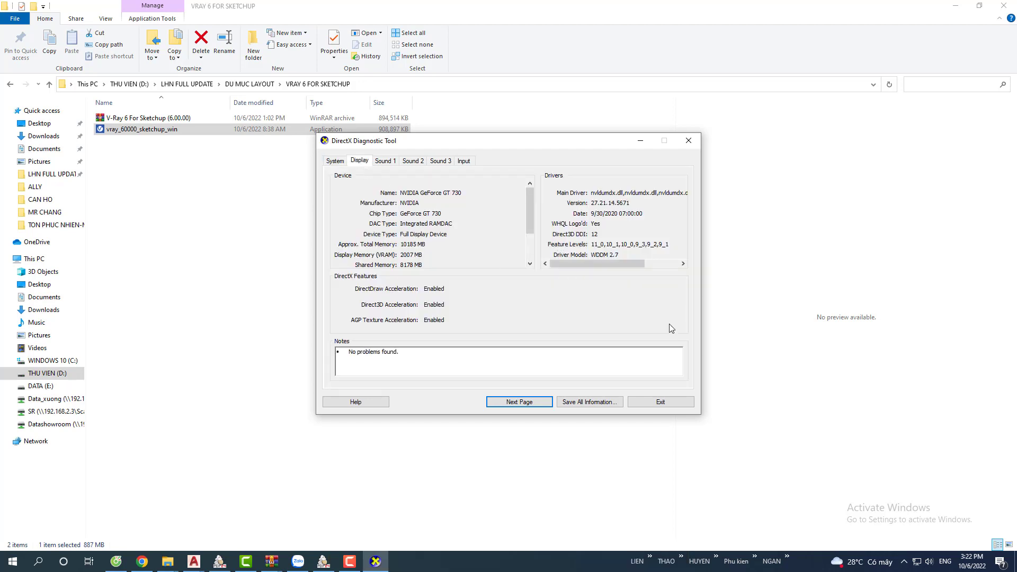
{"action": "left_click", "coordinate": [676, 406]}
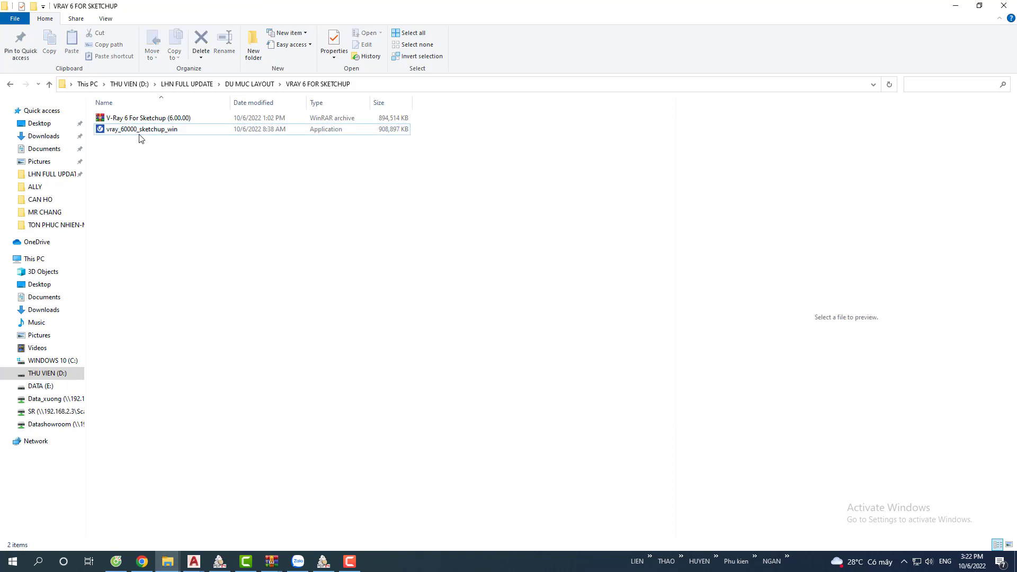
Run the vray_60000_sketchup_win installer as administrator
{"action": "right_click", "coordinate": [121, 130]}
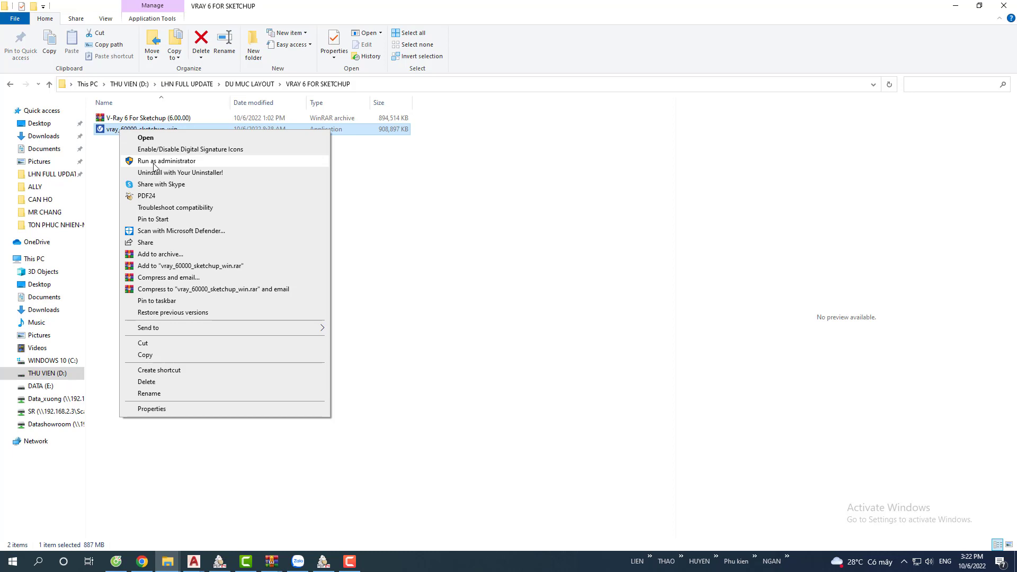
{"action": "left_click", "coordinate": [154, 163]}
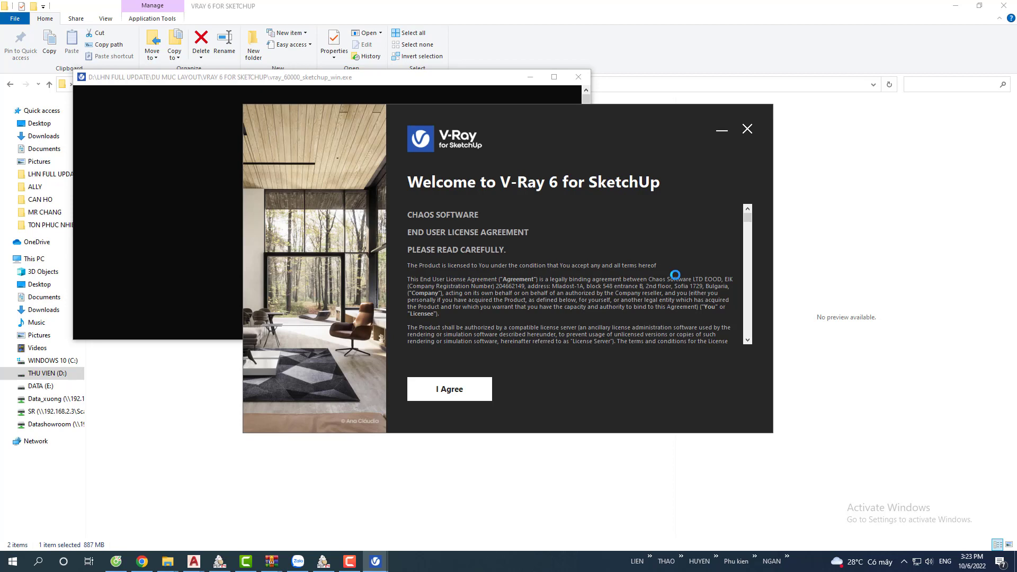
Accept the license and install for SketchUp 2022 only, excluding 2021
{"action": "left_click", "coordinate": [465, 391]}
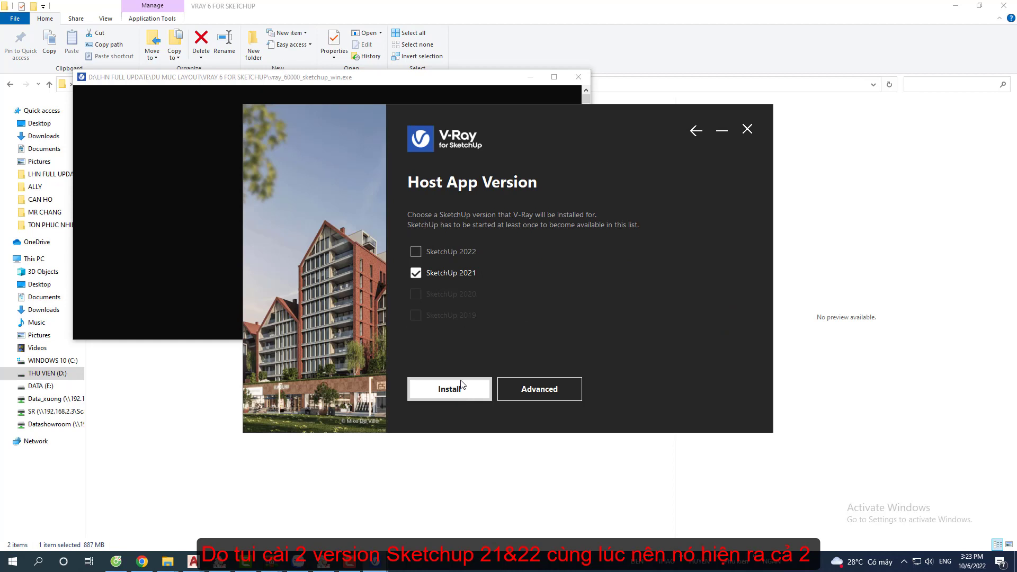
{"action": "left_click", "coordinate": [427, 259]}
{"action": "left_click", "coordinate": [416, 273]}
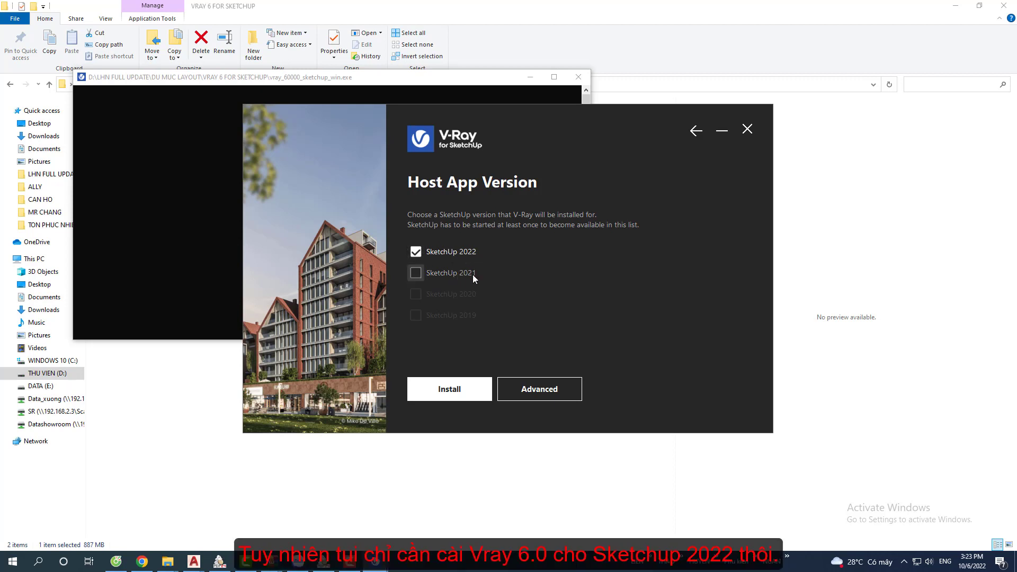
Skip License Server 6.0.0, keep Local licensing, and start installing
{"action": "left_click", "coordinate": [544, 395]}
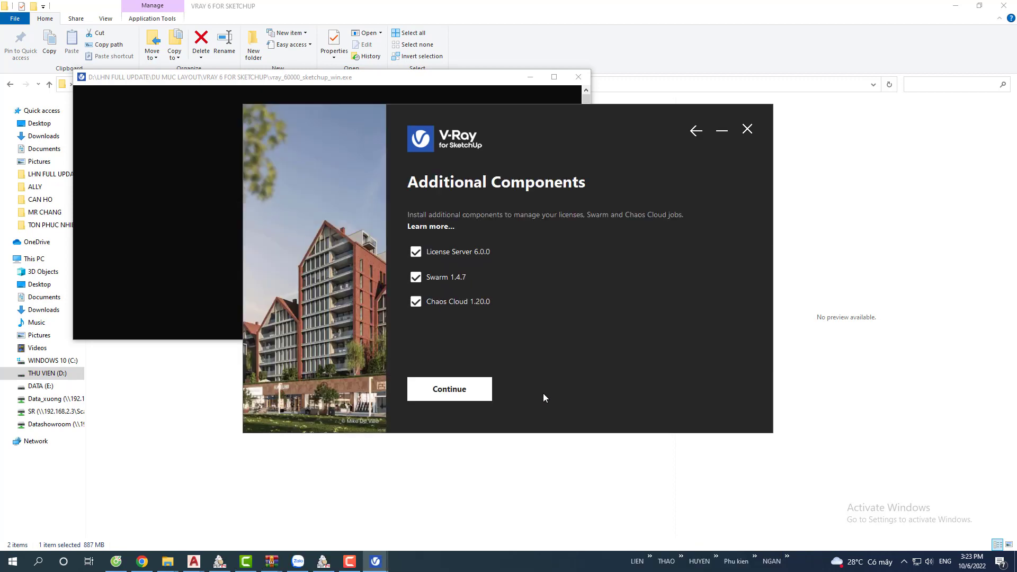
{"action": "left_click", "coordinate": [417, 253]}
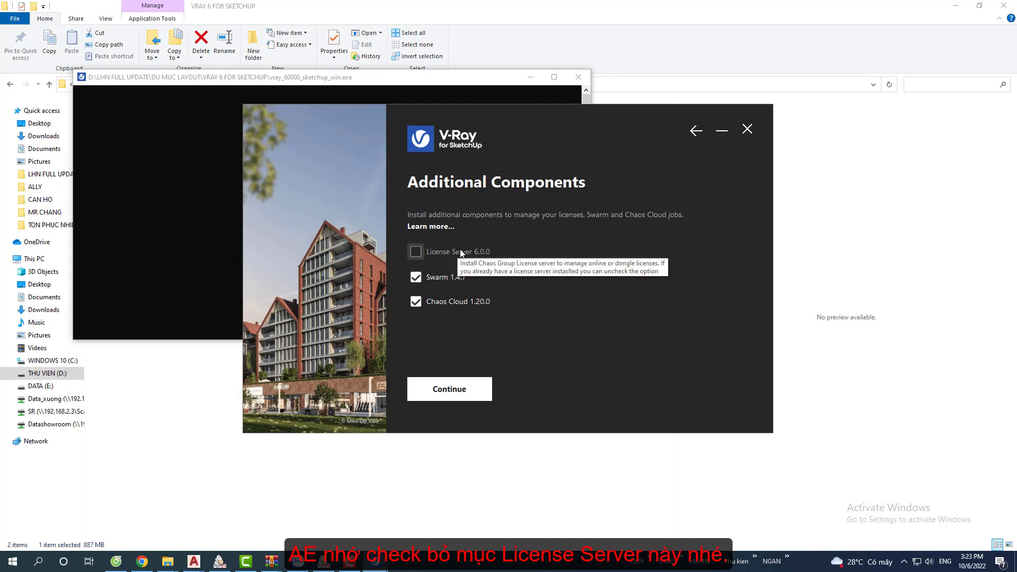
{"action": "left_click", "coordinate": [470, 396]}
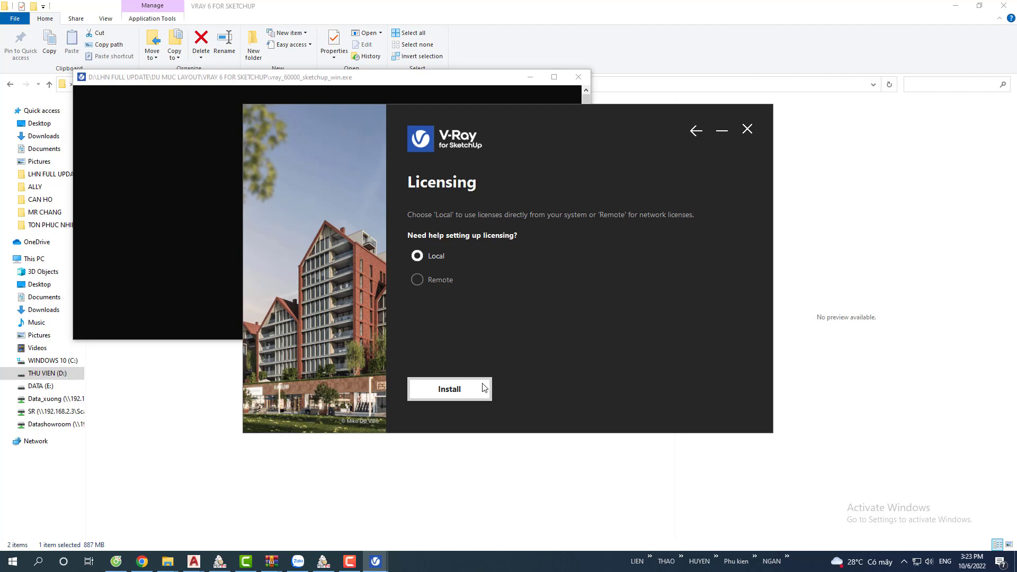
{"action": "left_click", "coordinate": [446, 387]}
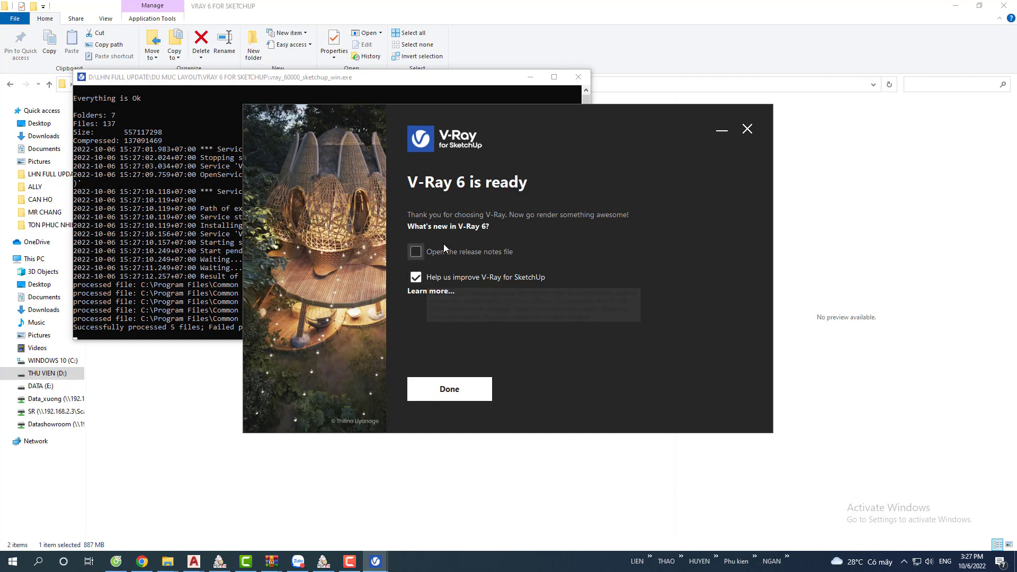
Opt out of 'Help us improve V-Ray for SketchUp' and finish the installer
{"action": "left_click", "coordinate": [455, 277]}
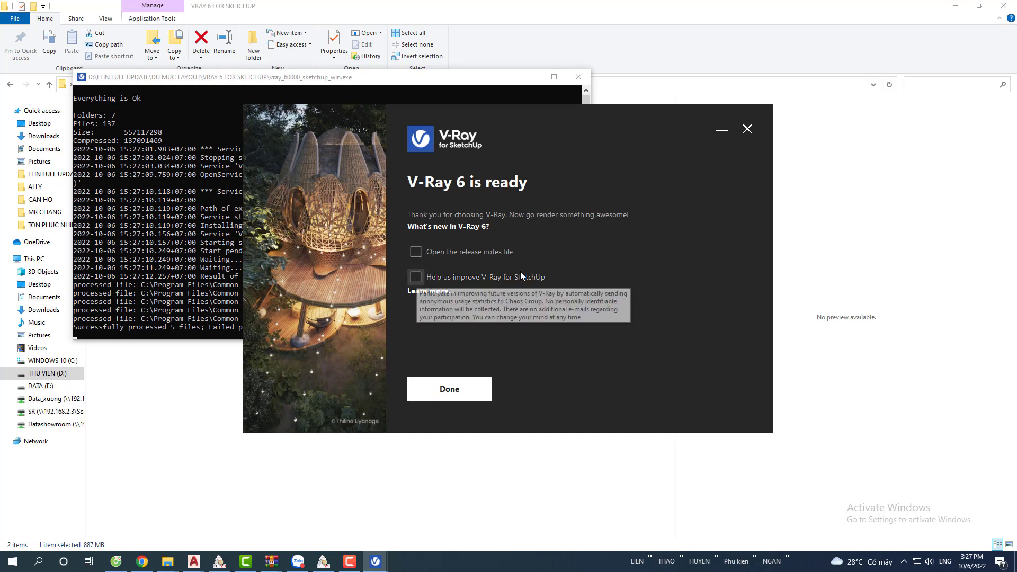
{"action": "left_click", "coordinate": [451, 390]}
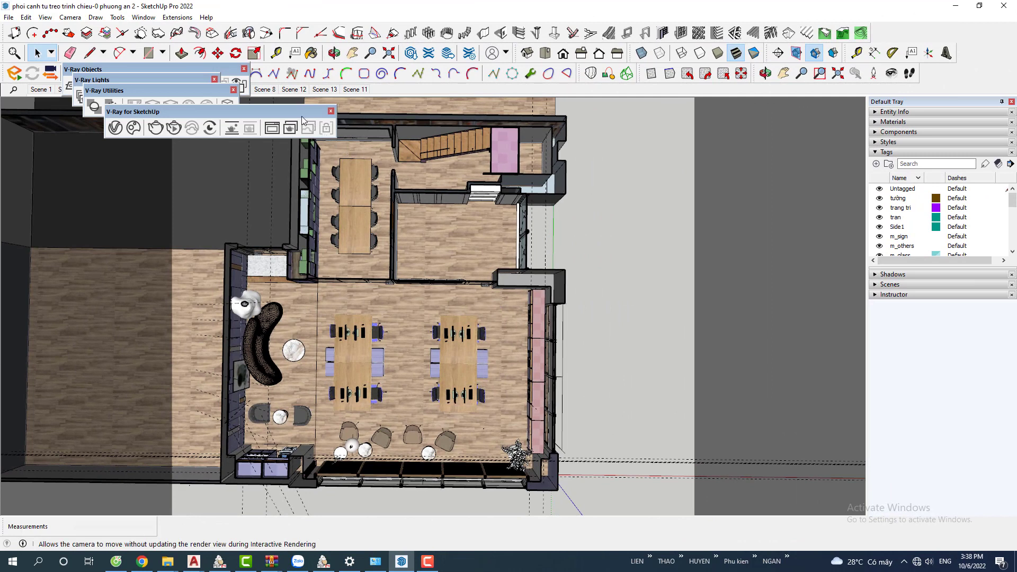
Spread the overlapping V-Ray toolbars apart into open space
{"action": "left_click_drag", "start_coordinate": [259, 111], "coordinate": [317, 111]}
{"action": "left_click_drag", "start_coordinate": [123, 90], "coordinate": [136, 91]}
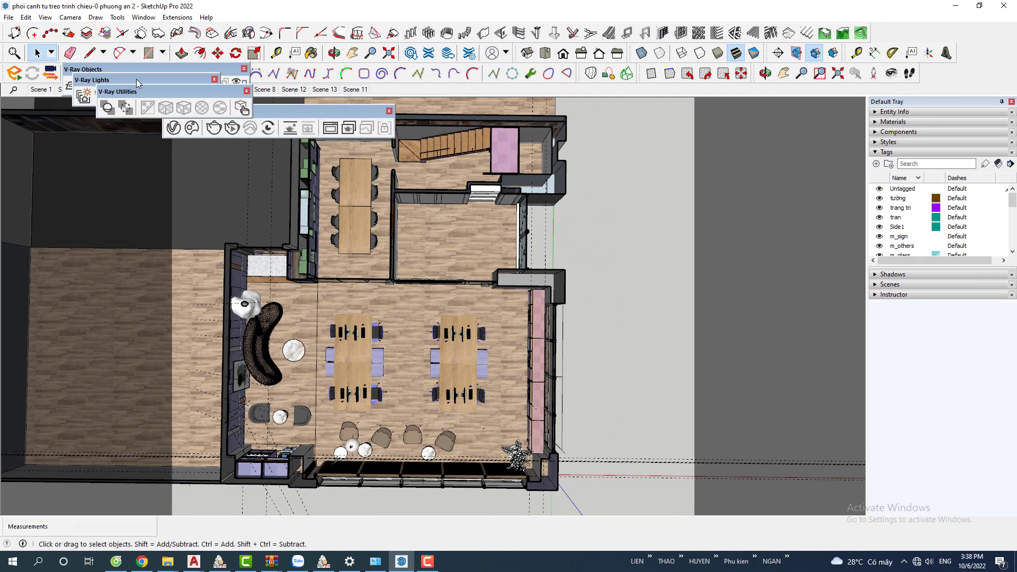
{"action": "left_click_drag", "start_coordinate": [303, 109], "coordinate": [483, 137]}
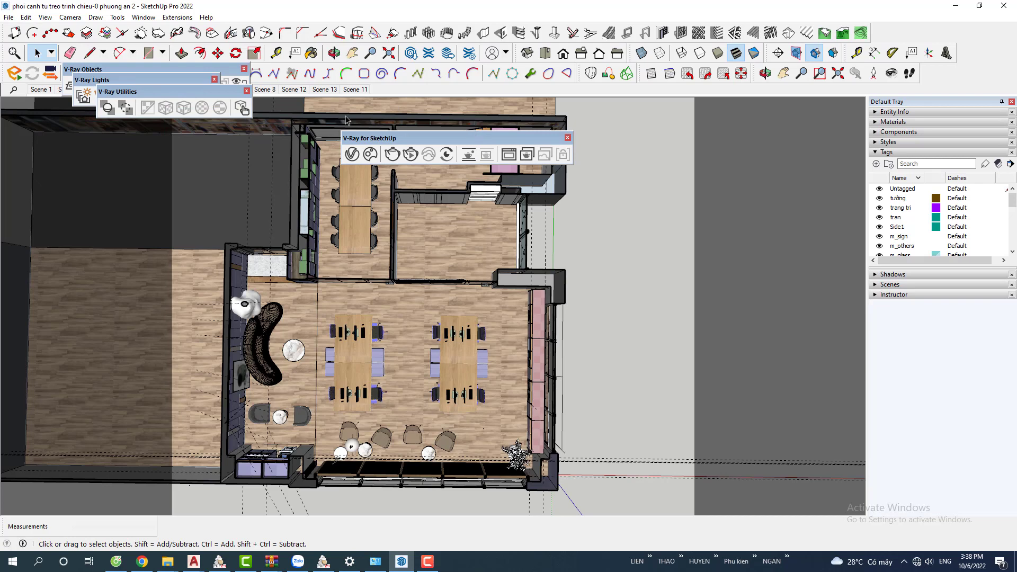
{"action": "left_click_drag", "start_coordinate": [202, 91], "coordinate": [264, 172]}
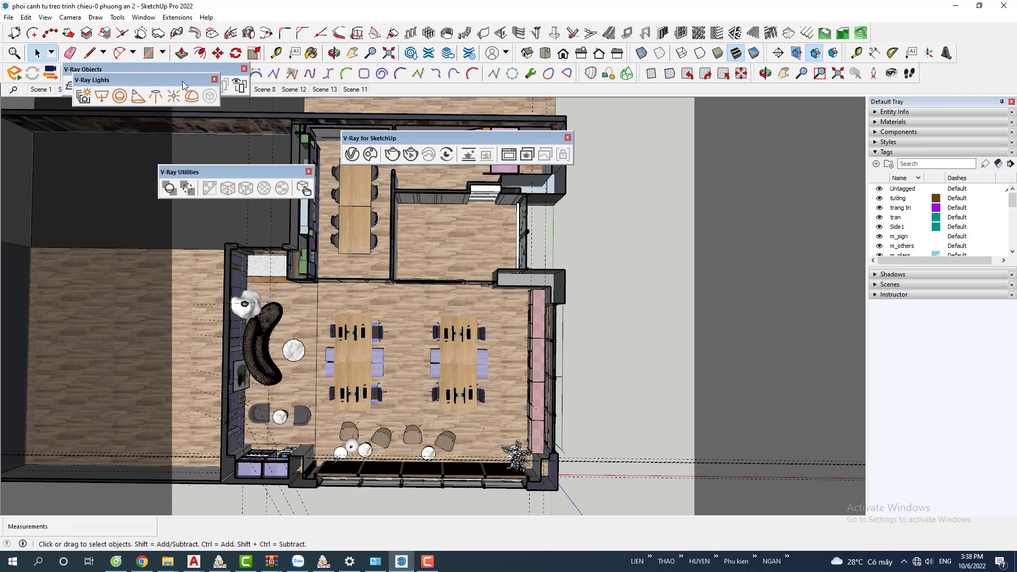
{"action": "left_click_drag", "start_coordinate": [183, 81], "coordinate": [123, 141]}
{"action": "mouse_move", "coordinate": [151, 71]}
{"action": "left_mouse_down"}
{"action": "mouse_move", "coordinate": [88, 97]}
{"action": "mouse_move", "coordinate": [76, 59]}
{"action": "mouse_move", "coordinate": [78, 108]}
{"action": "left_mouse_up"}
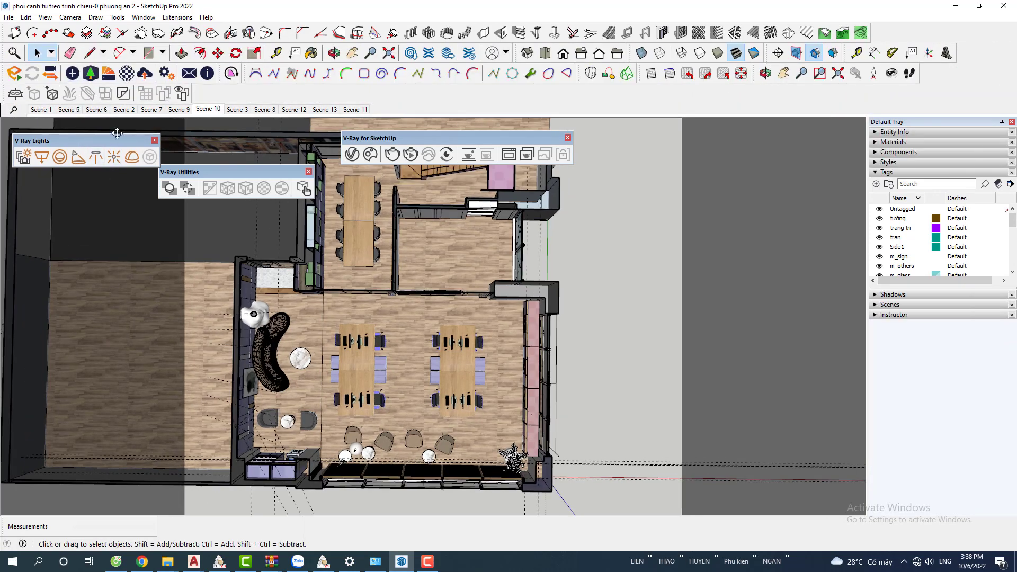
Dock the V-Ray Lights, Utilities and V-Ray for SketchUp toolbars in the toolbar row
{"action": "left_click_drag", "start_coordinate": [117, 133], "coordinate": [296, 95]}
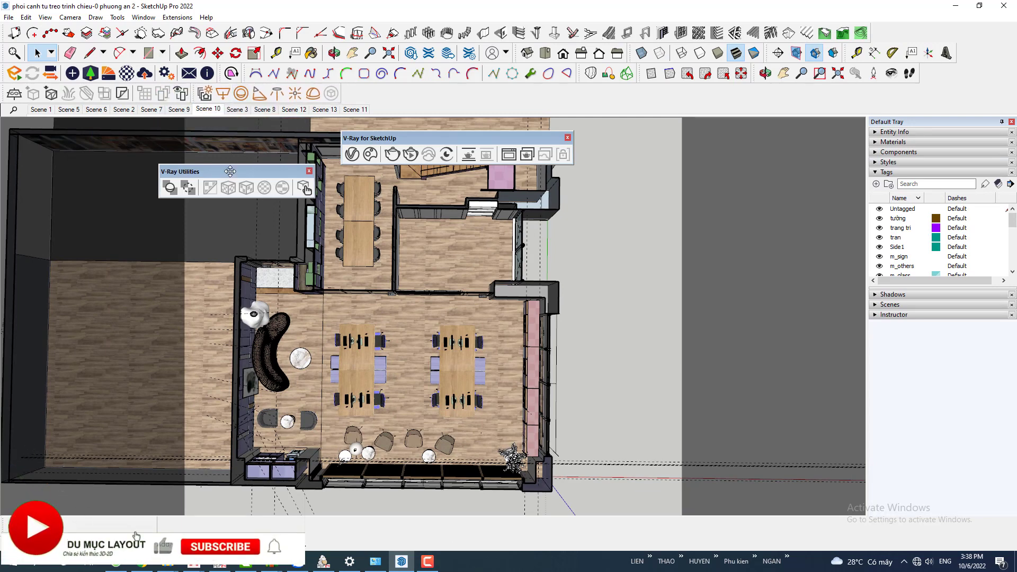
{"action": "left_click_drag", "start_coordinate": [230, 171], "coordinate": [418, 96]}
{"action": "mouse_move", "coordinate": [415, 137]}
{"action": "left_mouse_down"}
{"action": "mouse_move", "coordinate": [489, 113]}
{"action": "mouse_move", "coordinate": [490, 98]}
{"action": "left_mouse_up"}
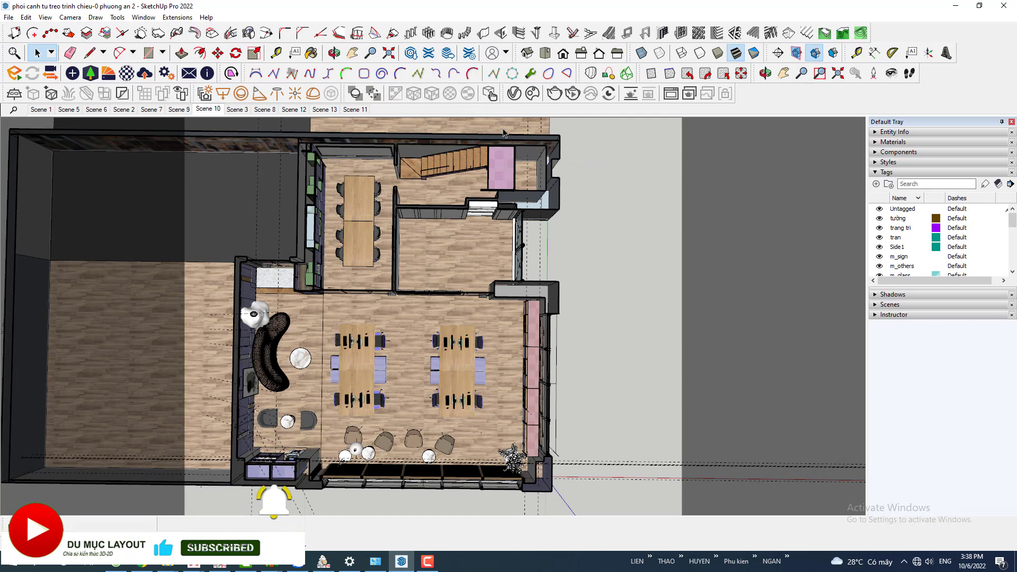
{"action": "mouse_move", "coordinate": [588, 238]}
{"action": "middle_mouse_down"}
{"action": "mouse_move", "coordinate": [544, 227]}
{"action": "mouse_move", "coordinate": [543, 206]}
{"action": "mouse_move", "coordinate": [535, 249]}
{"action": "middle_mouse_up"}
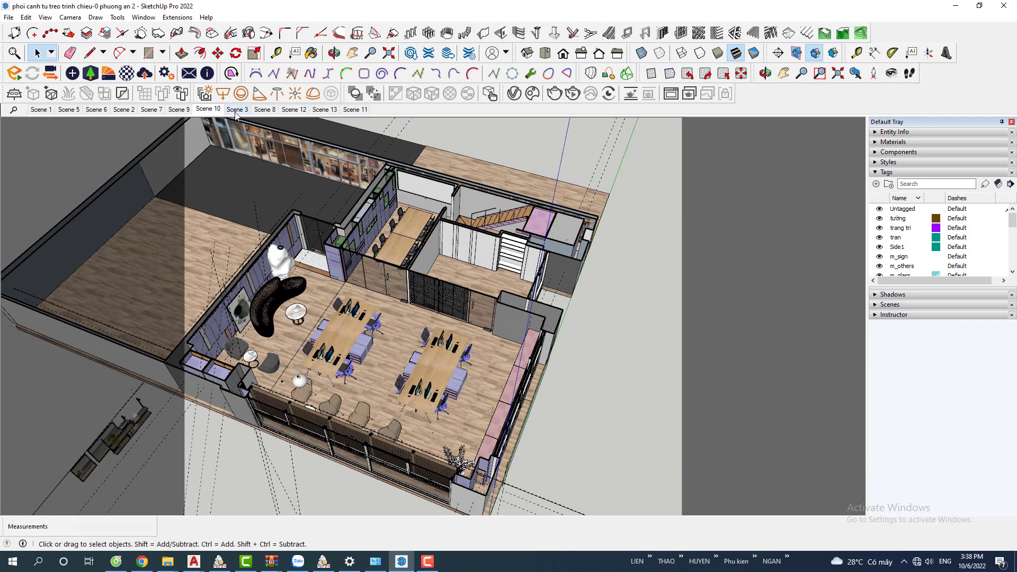
Switch to Scene 3 and open the V-Ray Asset Editor with render quality at Medium
{"action": "left_click", "coordinate": [236, 110]}
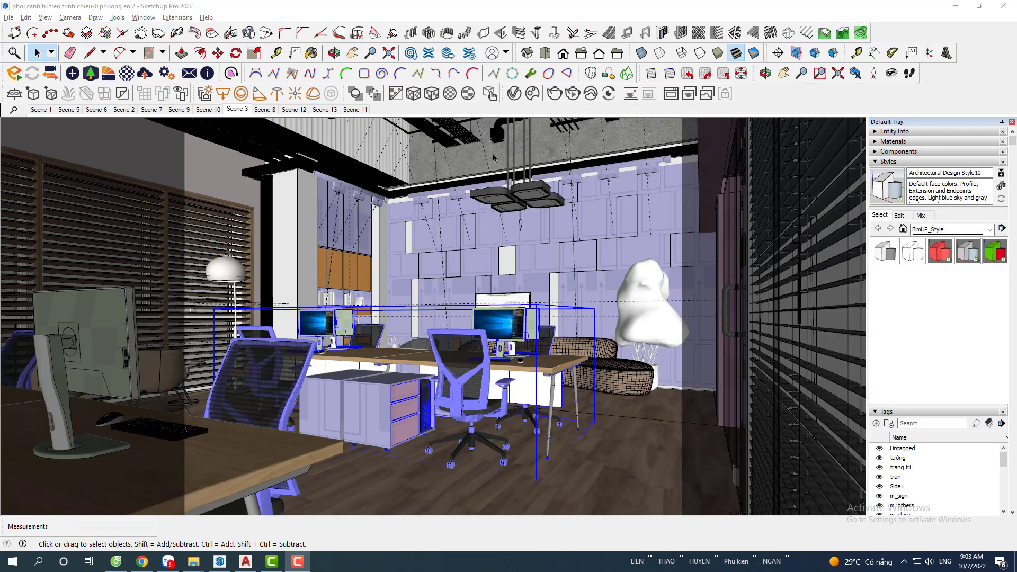
{"action": "left_click", "coordinate": [515, 94]}
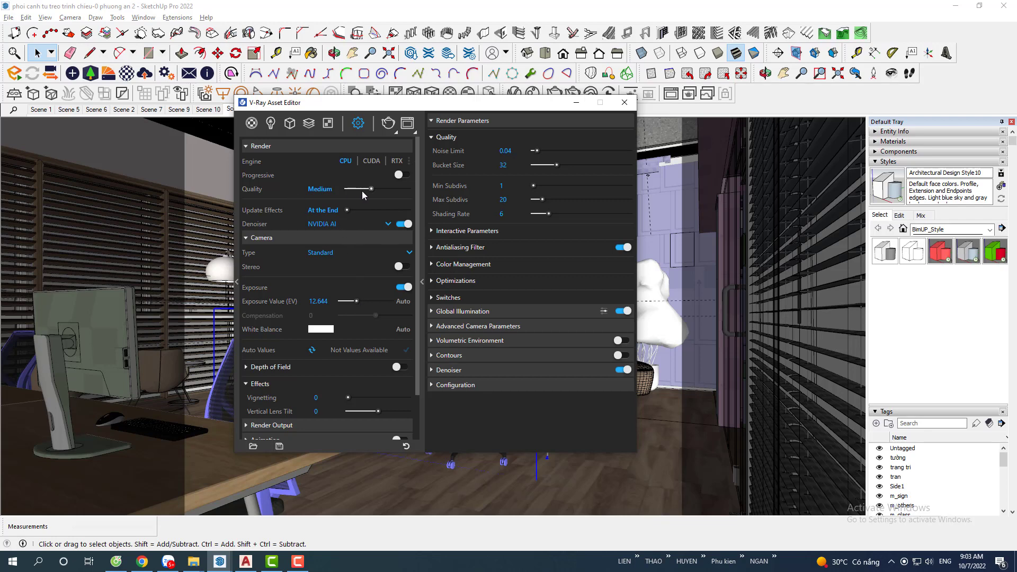
{"action": "left_click_drag", "start_coordinate": [367, 189], "coordinate": [388, 190]}
{"action": "left_click_drag", "start_coordinate": [382, 189], "coordinate": [372, 190]}
Set the V-Ray Render Output image width to 1500
{"action": "scroll", "coordinate": [363, 273], "scroll_direction": "down", "scroll_amount": 2}
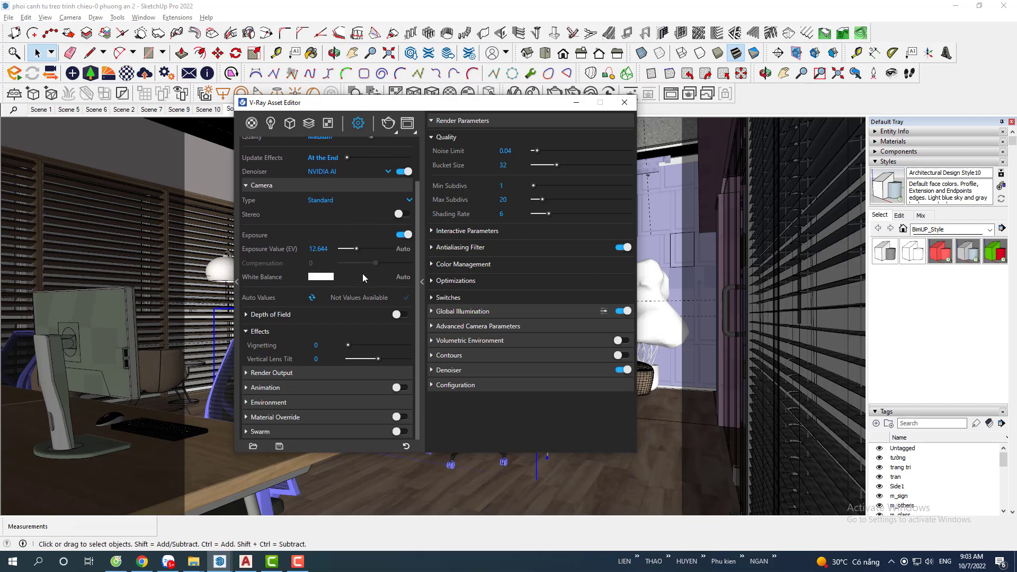
{"action": "left_click", "coordinate": [272, 373]}
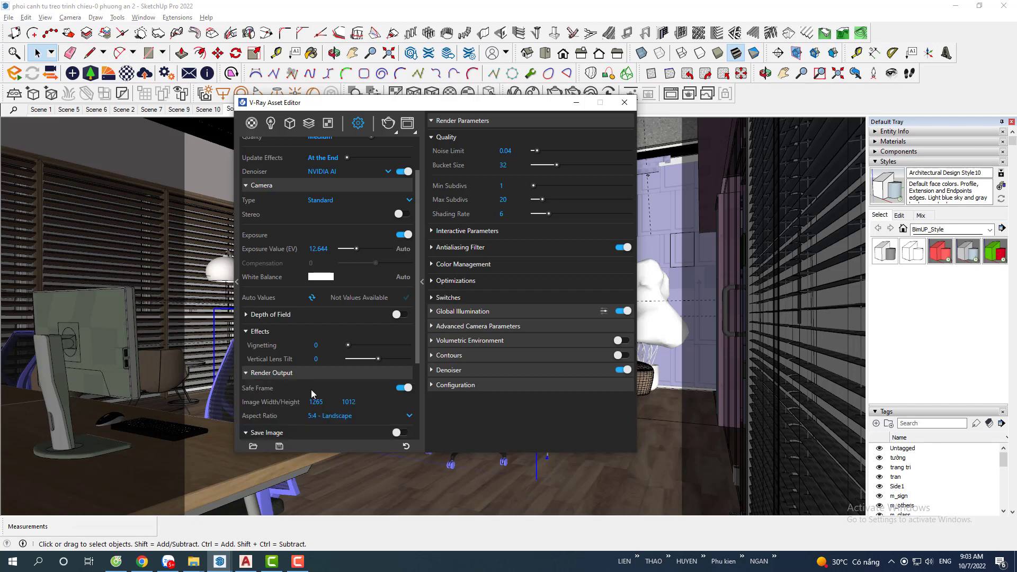
{"action": "double_click", "coordinate": [326, 401]}
{"action": "type", "text": "1500"}
{"action": "key", "text": "Return"}
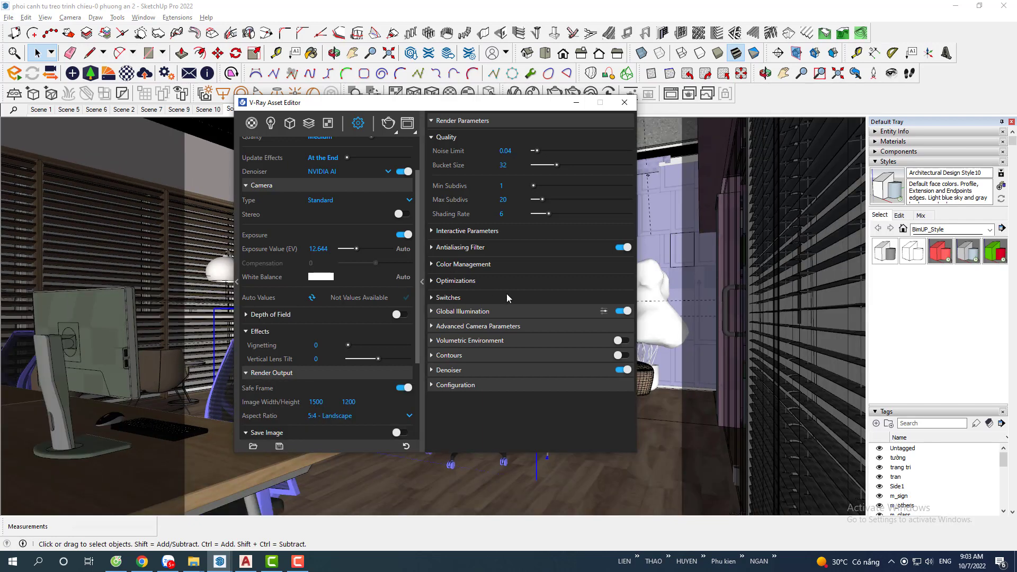
Render the office view in V-Ray, restarting the render once
{"action": "left_click", "coordinate": [445, 313]}
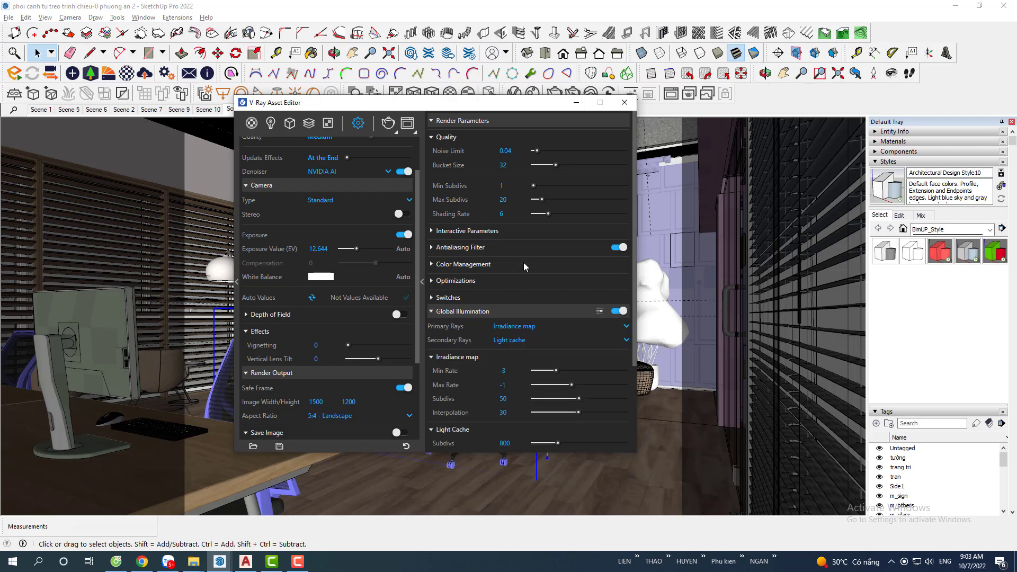
{"action": "left_click", "coordinate": [555, 93]}
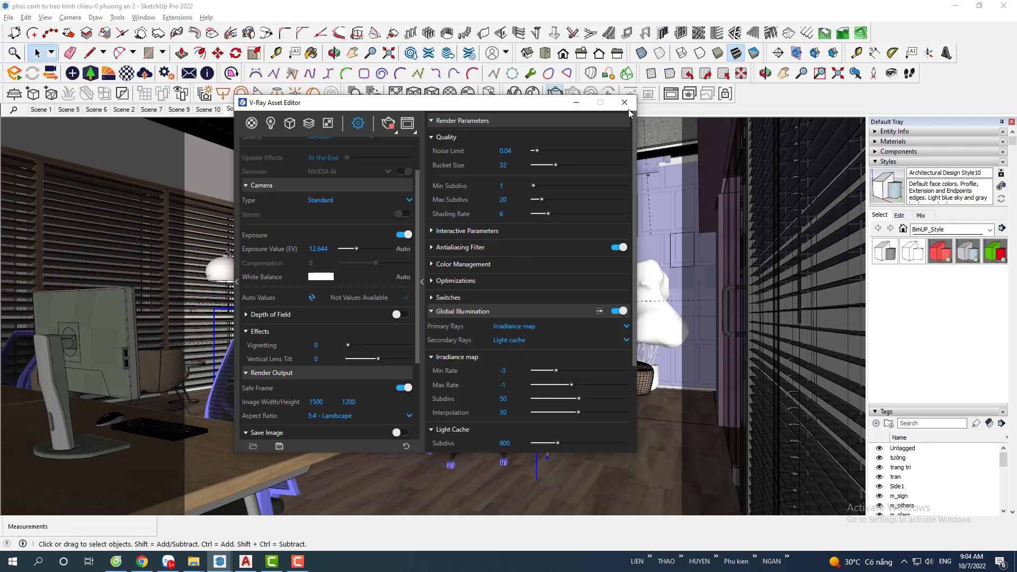
{"action": "left_click", "coordinate": [390, 124]}
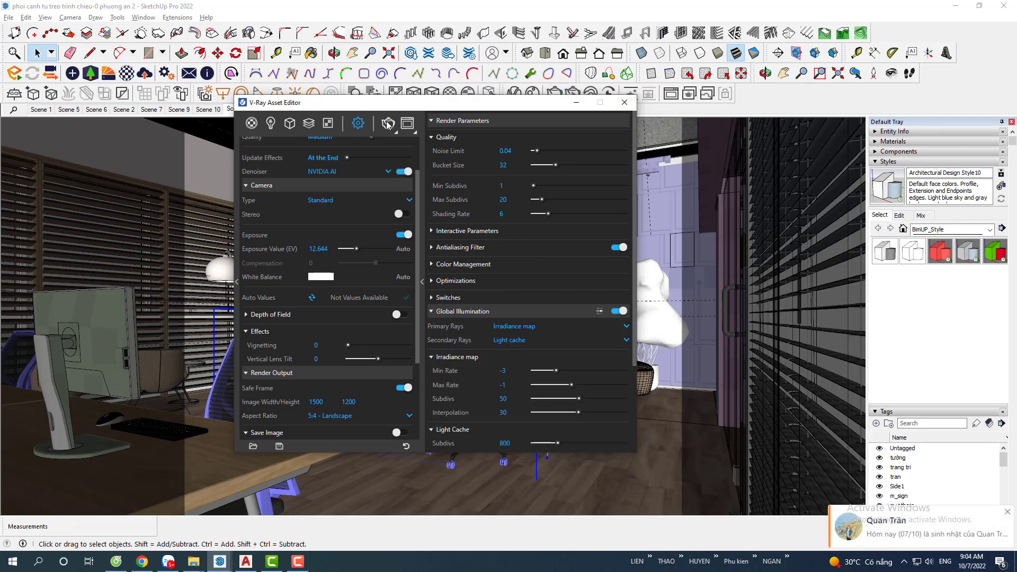
{"action": "left_click", "coordinate": [388, 124]}
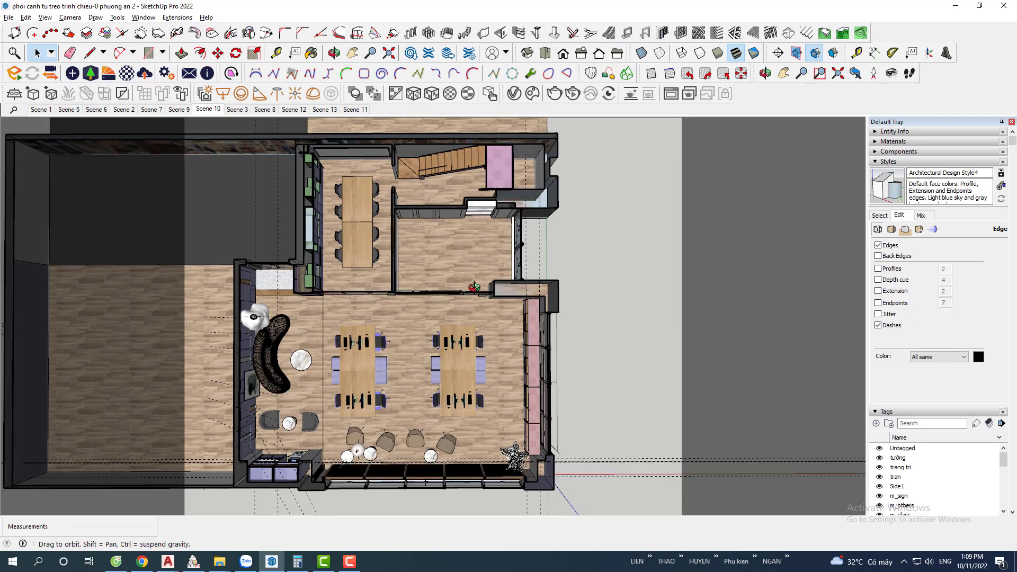
Open Chaos Cosmos, dismiss the update notice, and browse the 3D Vegetation models
{"action": "middle_click_drag", "start_coordinate": [545, 175], "coordinate": [561, 179]}
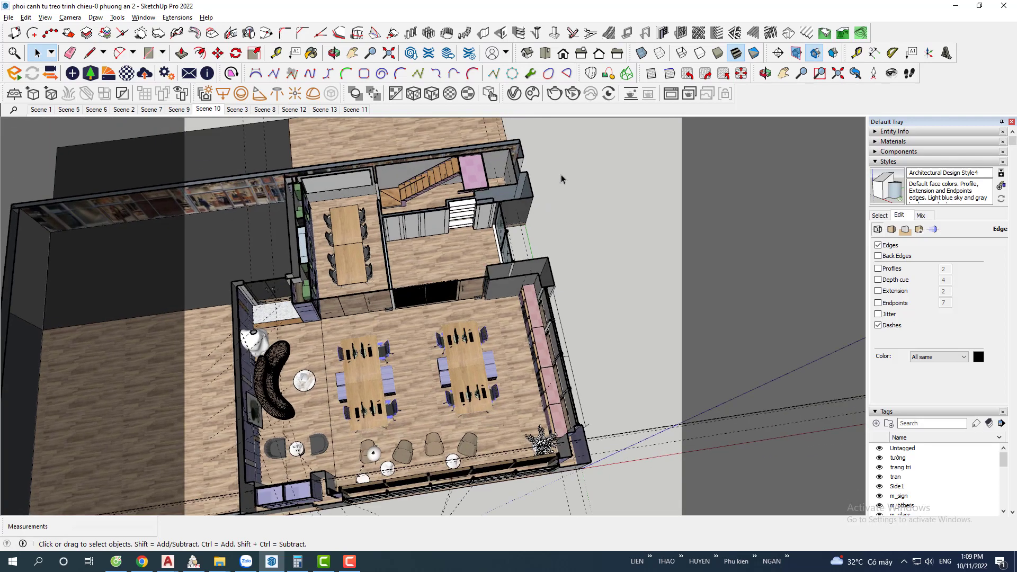
{"action": "left_click", "coordinate": [532, 94]}
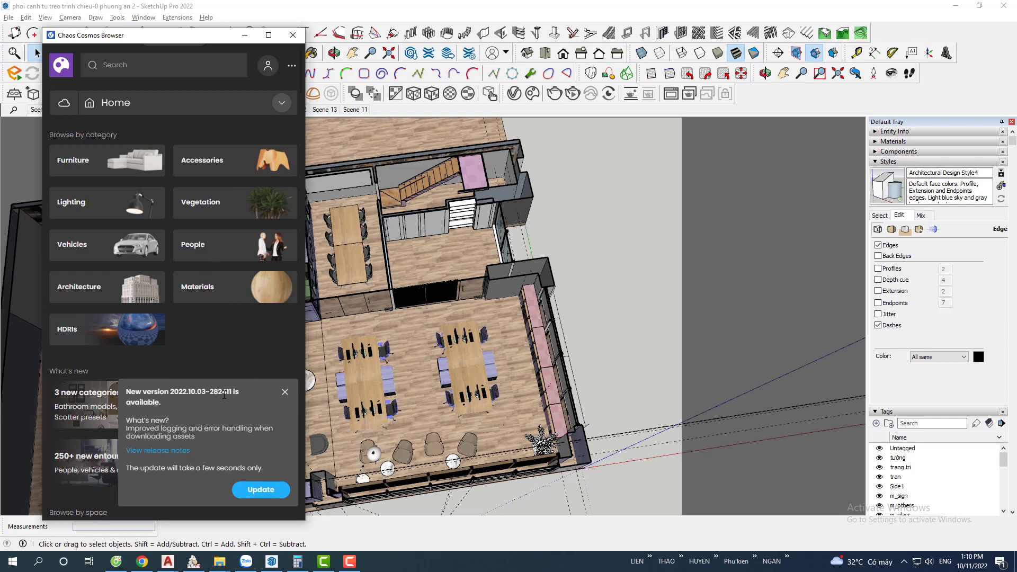
{"action": "left_click", "coordinate": [285, 393]}
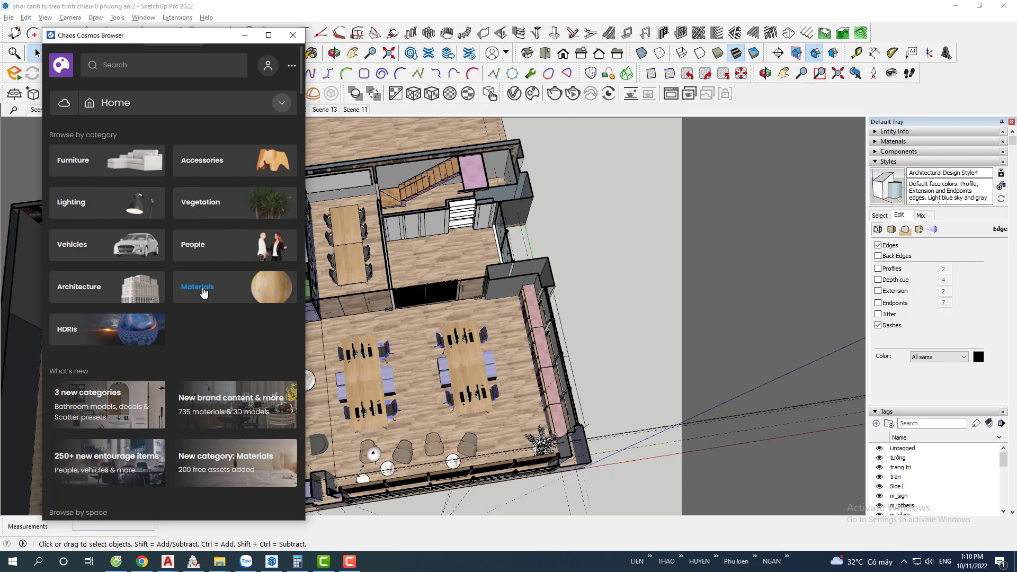
{"action": "left_click", "coordinate": [208, 199]}
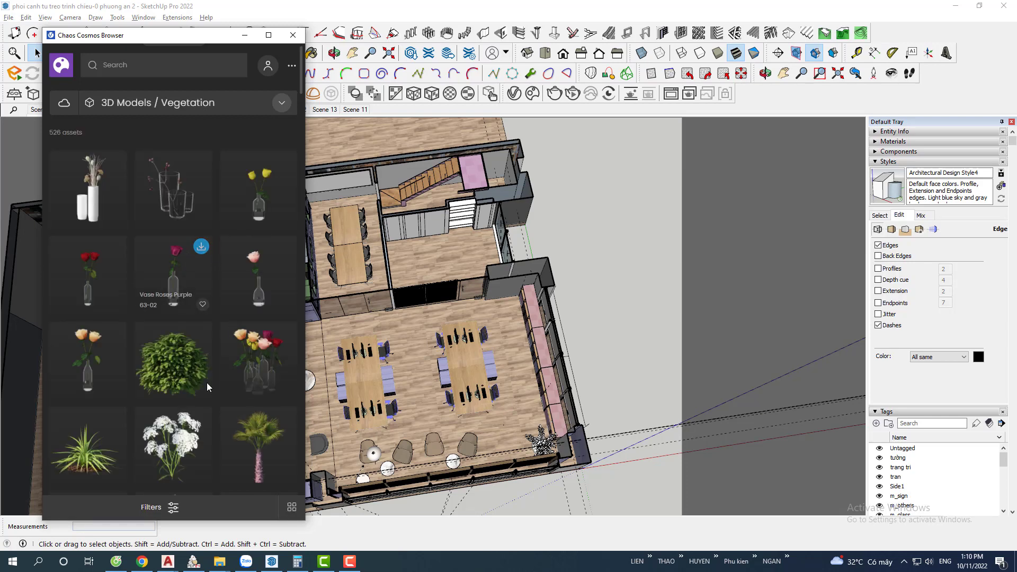
Select the right-hand desk group and zoom in on it
{"action": "scroll", "coordinate": [455, 375], "scroll_direction": "up", "scroll_amount": 2}
{"action": "left_click", "coordinate": [456, 371]}
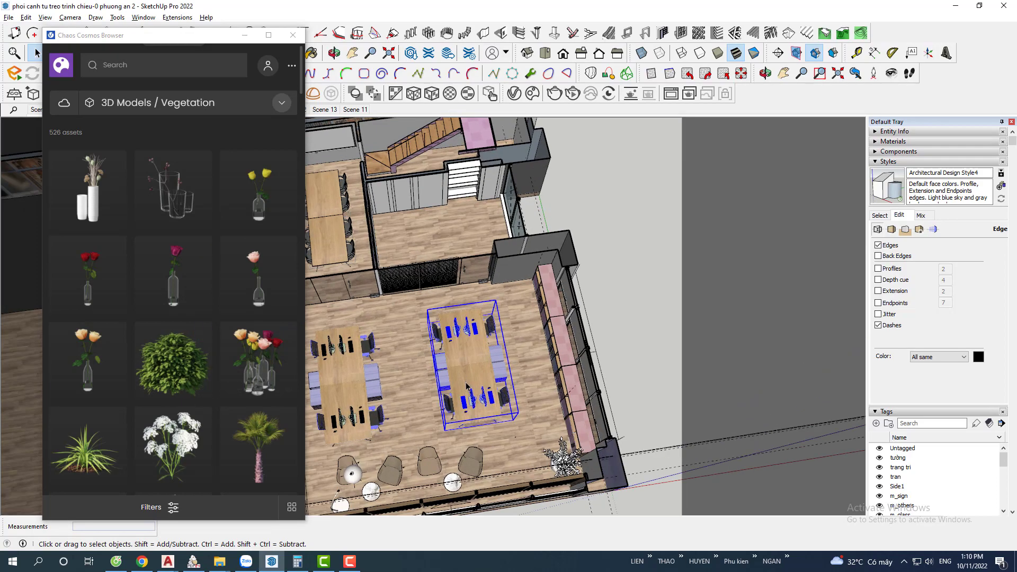
{"action": "scroll", "coordinate": [477, 366], "scroll_direction": "up", "scroll_amount": 3}
{"action": "scroll", "coordinate": [508, 350], "scroll_direction": "up", "scroll_amount": 2}
{"action": "middle_click_drag", "start_coordinate": [514, 347], "coordinate": [507, 304]}
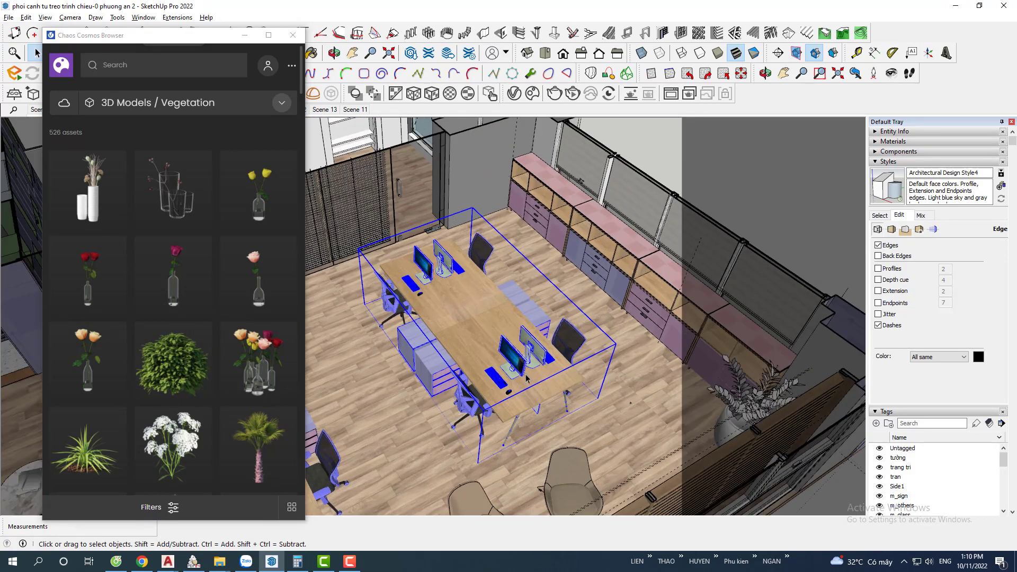
Download Vase Roses Set 63-02 from Chaos Cosmos and import it
{"action": "scroll", "coordinate": [508, 304], "scroll_direction": "up", "scroll_amount": 2}
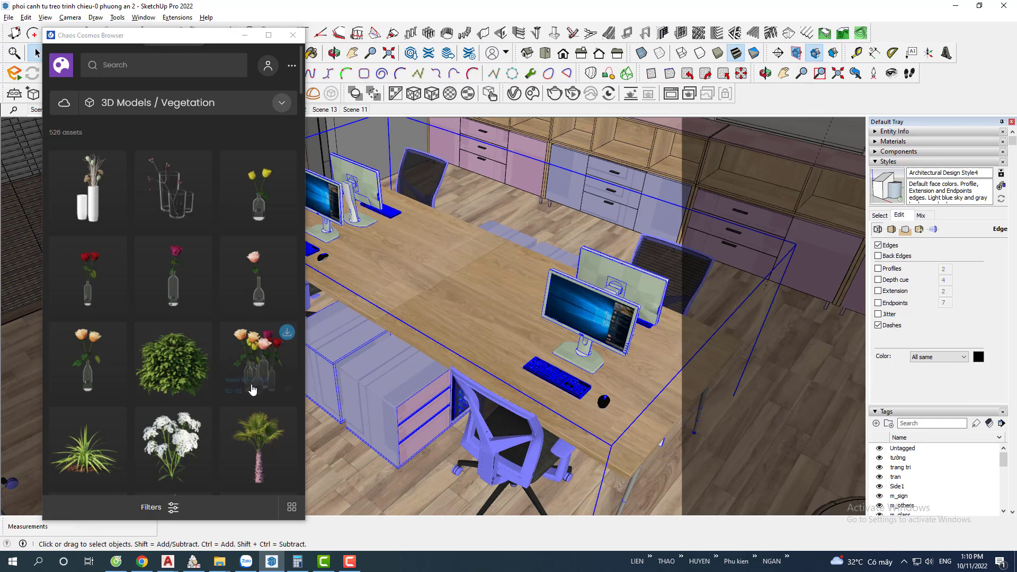
{"action": "left_click", "coordinate": [286, 334]}
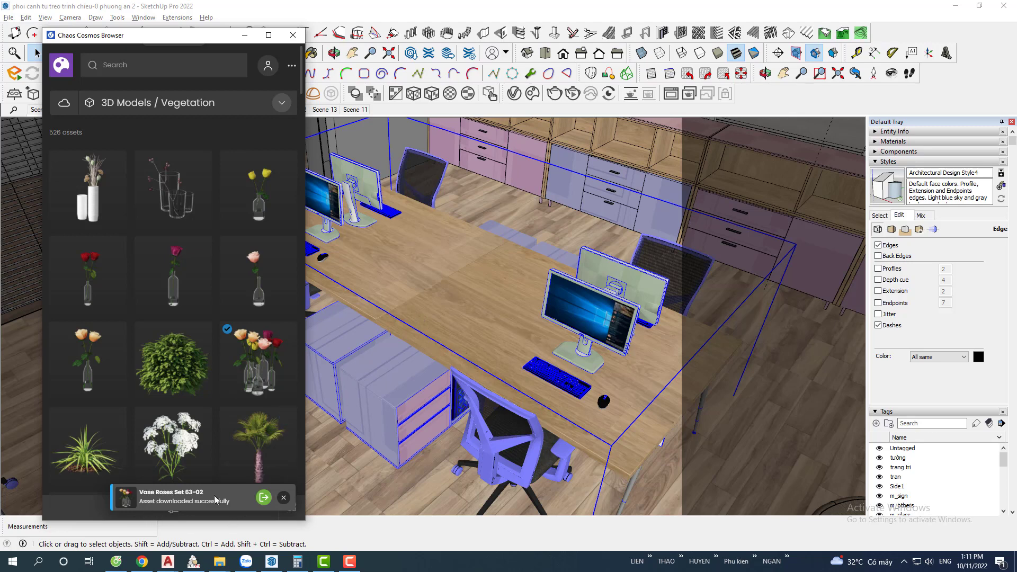
{"action": "left_click", "coordinate": [262, 497]}
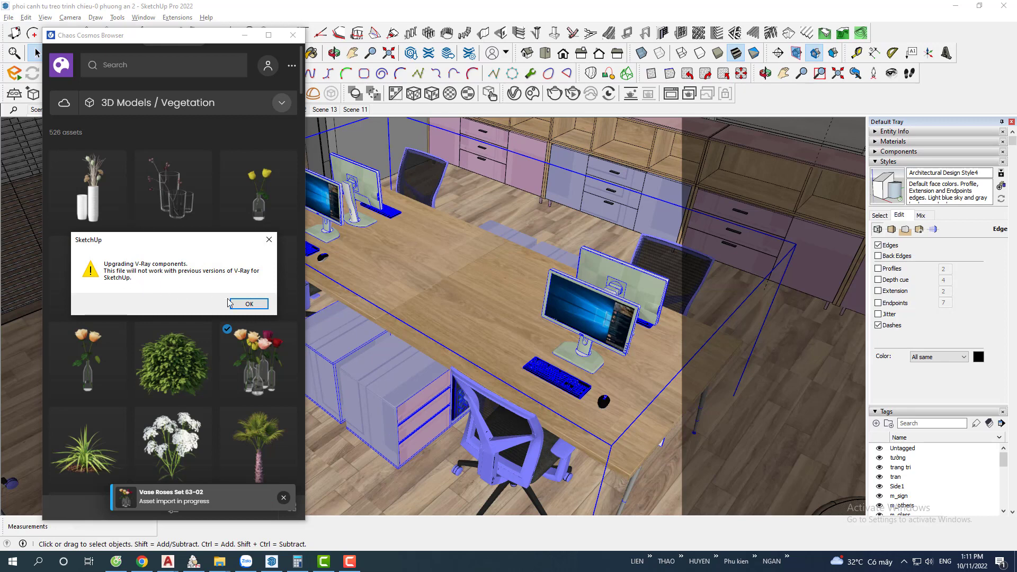
Dismiss the V-Ray upgrade warning and place the rose vase on the desk
{"action": "left_click", "coordinate": [249, 304]}
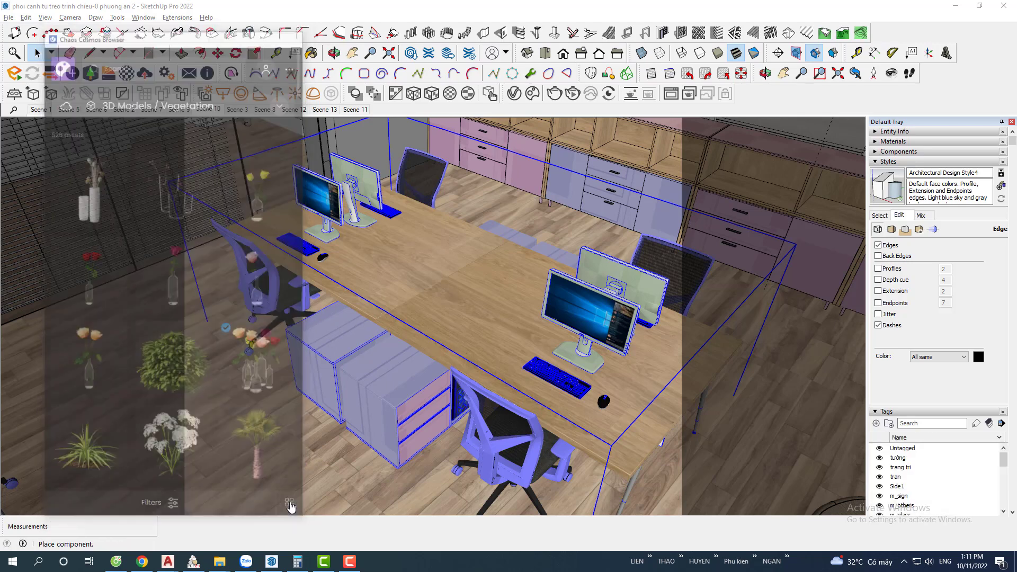
{"action": "scroll", "coordinate": [429, 267], "scroll_direction": "up", "scroll_amount": 2}
{"action": "scroll", "coordinate": [427, 273], "scroll_direction": "up", "scroll_amount": 2}
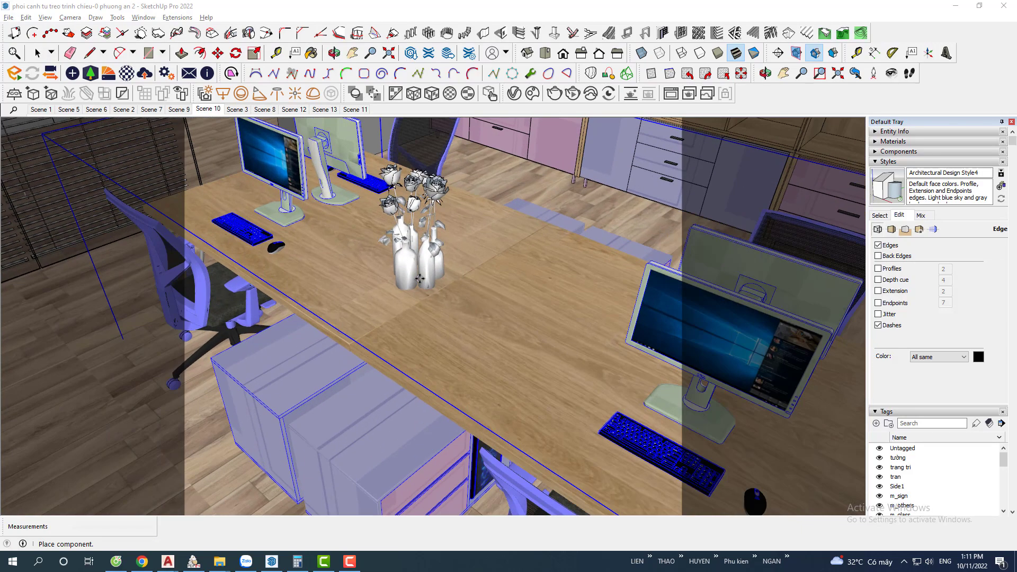
{"action": "scroll", "coordinate": [424, 280], "scroll_direction": "up", "scroll_amount": 2}
{"action": "scroll", "coordinate": [422, 286], "scroll_direction": "up", "scroll_amount": 2}
{"action": "scroll", "coordinate": [421, 286], "scroll_direction": "down", "scroll_amount": 2}
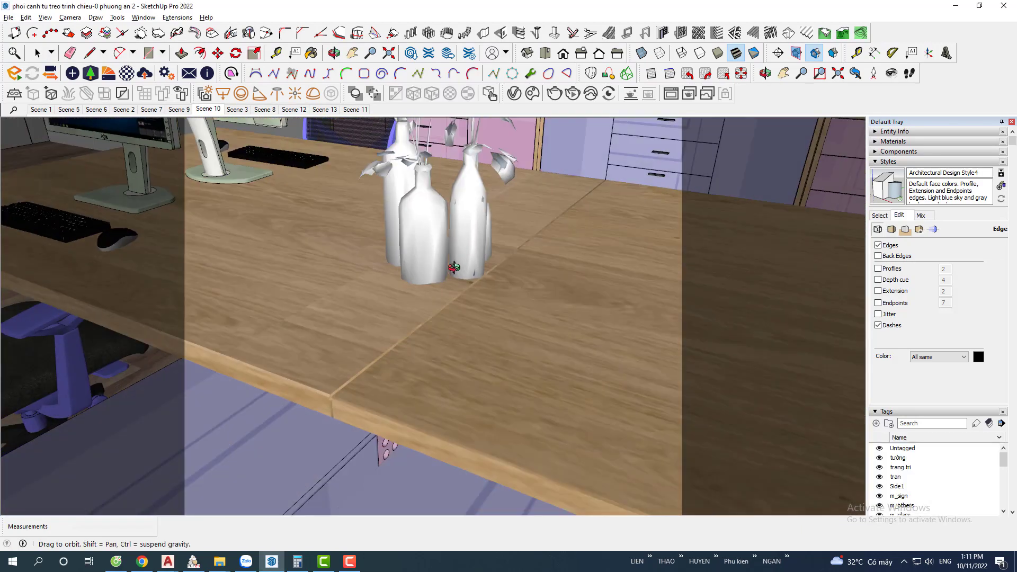
{"action": "mouse_move", "coordinate": [421, 254]}
{"action": "middle_mouse_down"}
{"action": "mouse_move", "coordinate": [587, 271]}
{"action": "mouse_move", "coordinate": [543, 279]}
{"action": "middle_mouse_up"}
{"action": "scroll", "coordinate": [517, 285], "scroll_direction": "down", "scroll_amount": 3}
{"action": "left_click", "coordinate": [523, 278]}
{"action": "scroll", "coordinate": [523, 277], "scroll_direction": "down", "scroll_amount": 2}
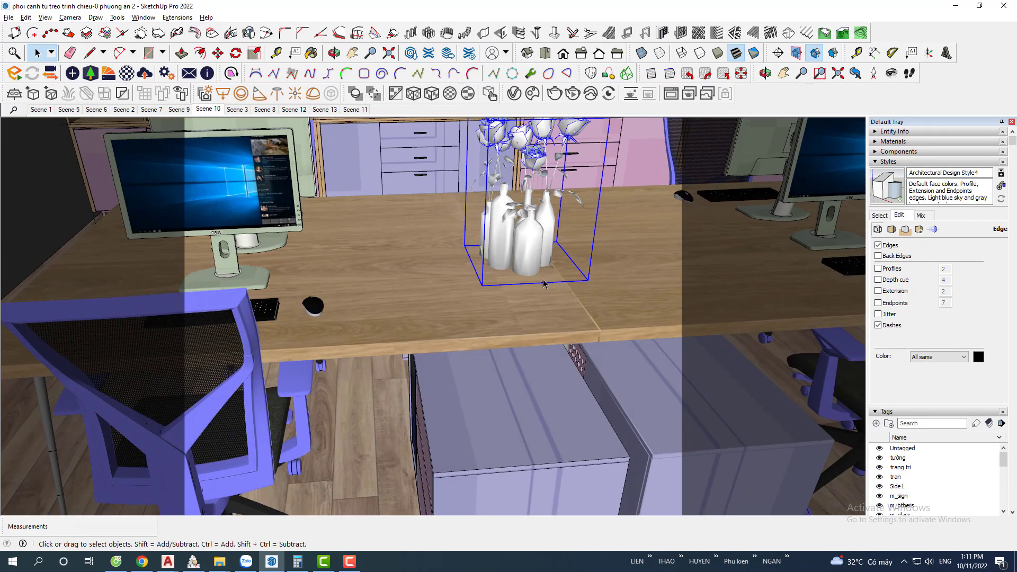
{"action": "scroll", "coordinate": [543, 278], "scroll_direction": "up", "scroll_amount": 3}
Move the vase to its final spot on the desk between the monitors
{"action": "key", "text": "m"}
{"action": "left_click", "coordinate": [542, 278]}
{"action": "left_click", "coordinate": [403, 298]}
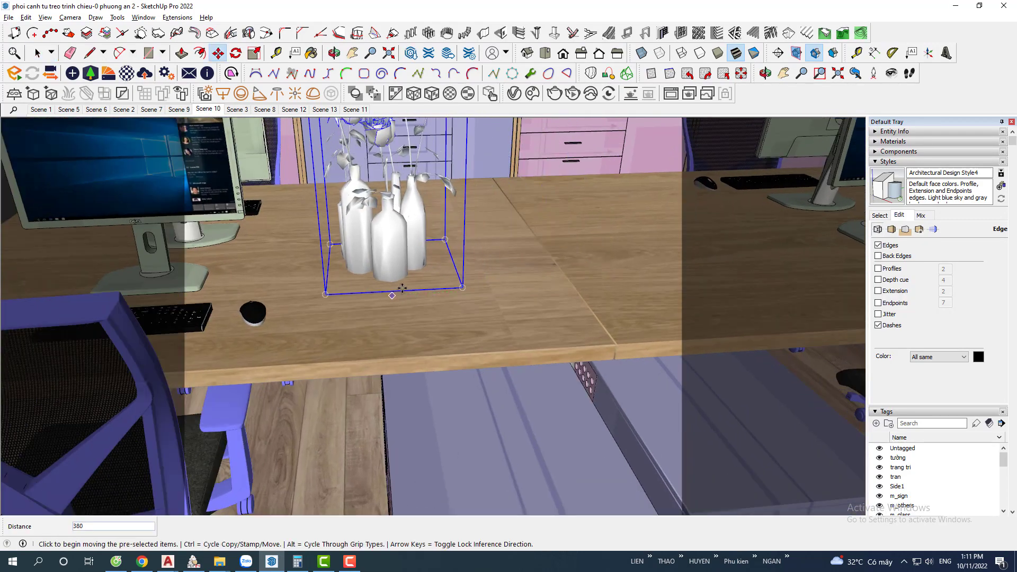
{"action": "scroll", "coordinate": [419, 307], "scroll_direction": "down", "scroll_amount": 3}
{"action": "key", "text": "space"}
{"action": "scroll", "coordinate": [430, 317], "scroll_direction": "up", "scroll_amount": 2}
{"action": "scroll", "coordinate": [431, 316], "scroll_direction": "down", "scroll_amount": 2}
{"action": "middle_click_drag", "start_coordinate": [430, 316], "coordinate": [373, 321]}
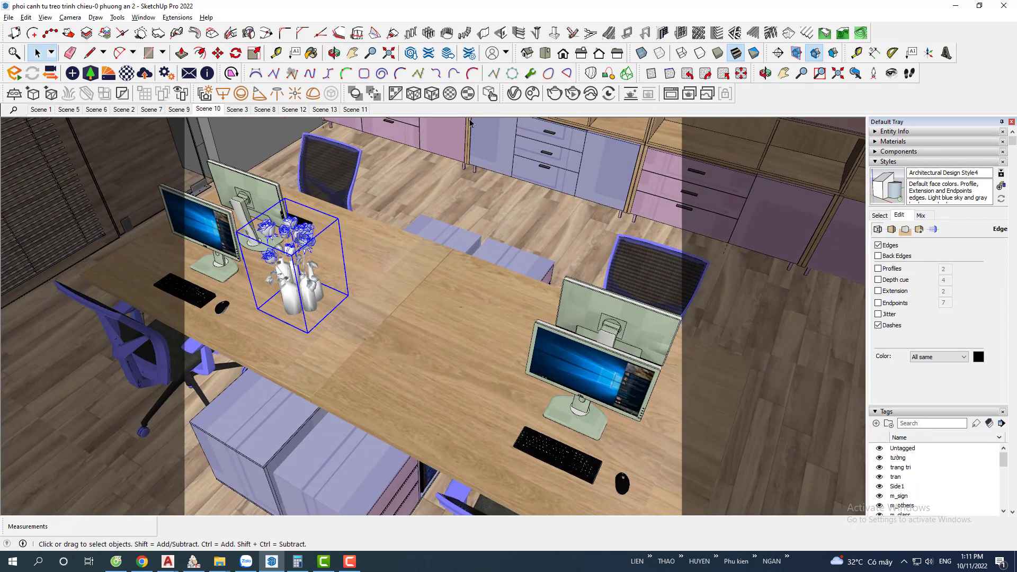
Reopen Chaos Cosmos, return to its home page and browse the Materials category (1172 assets)
{"action": "left_click", "coordinate": [532, 94]}
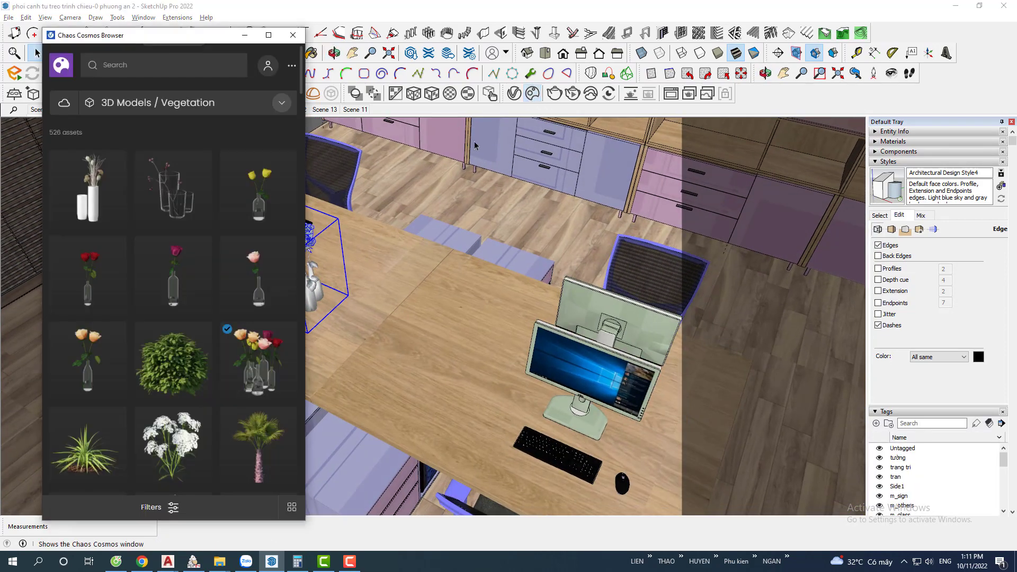
{"action": "scroll", "coordinate": [163, 251], "scroll_direction": "down", "scroll_amount": 3}
{"action": "scroll", "coordinate": [163, 251], "scroll_direction": "down", "scroll_amount": 3}
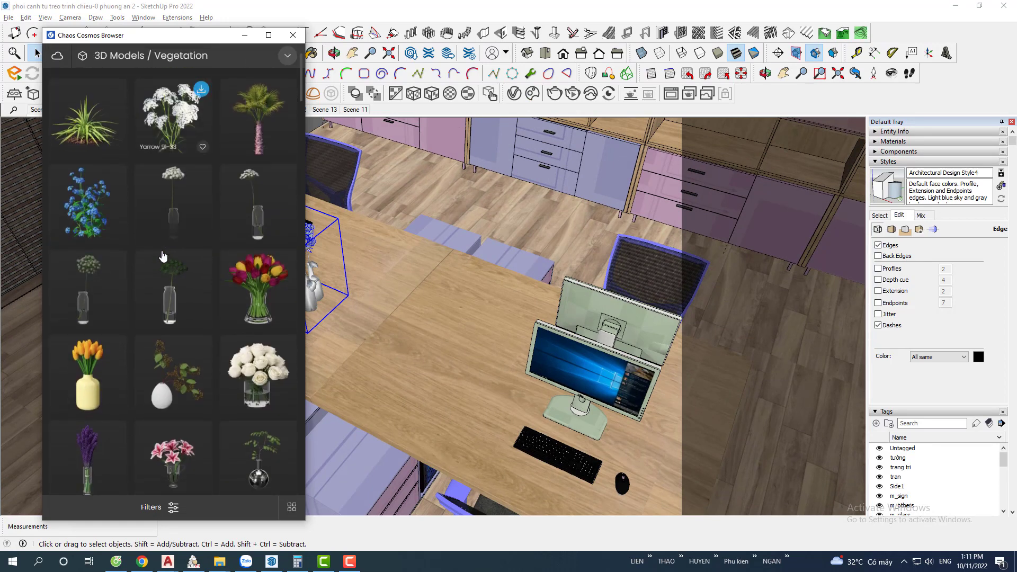
{"action": "scroll", "coordinate": [164, 254], "scroll_direction": "down", "scroll_amount": 2}
{"action": "scroll", "coordinate": [165, 257], "scroll_direction": "down", "scroll_amount": 2}
{"action": "scroll", "coordinate": [166, 260], "scroll_direction": "down", "scroll_amount": 3}
{"action": "scroll", "coordinate": [167, 255], "scroll_direction": "down", "scroll_amount": 2}
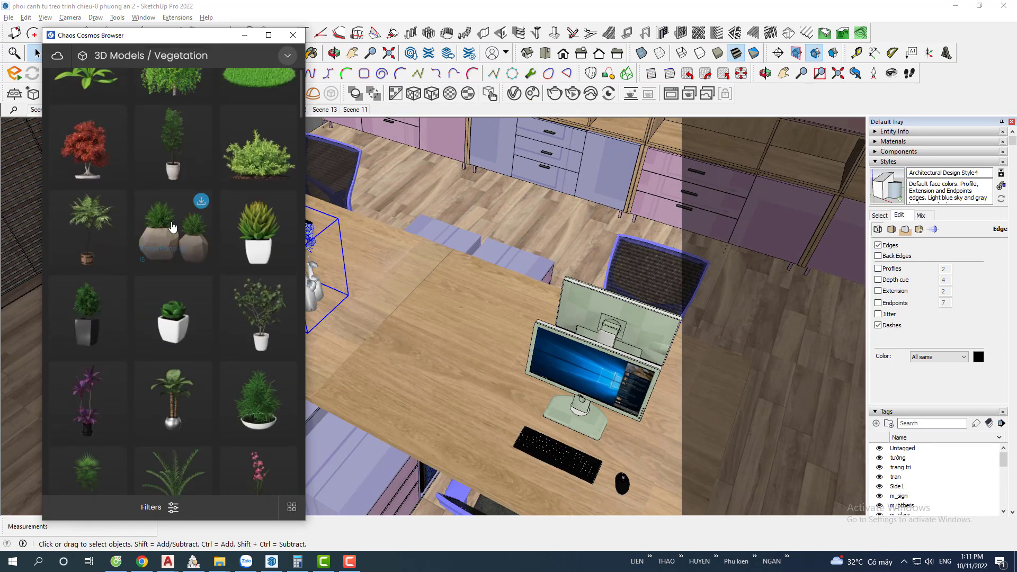
{"action": "left_click", "coordinate": [286, 62]}
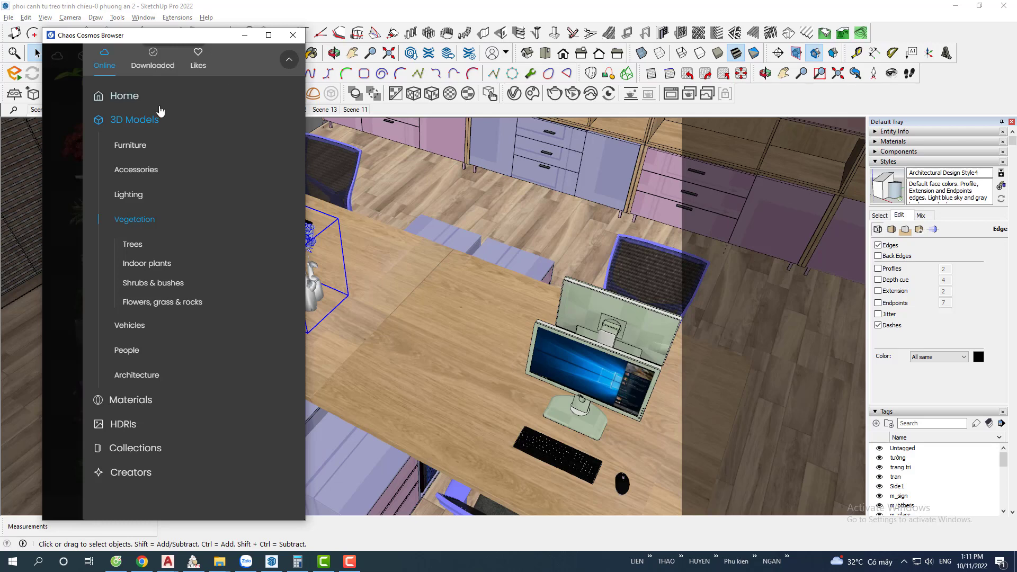
{"action": "left_click", "coordinate": [133, 102]}
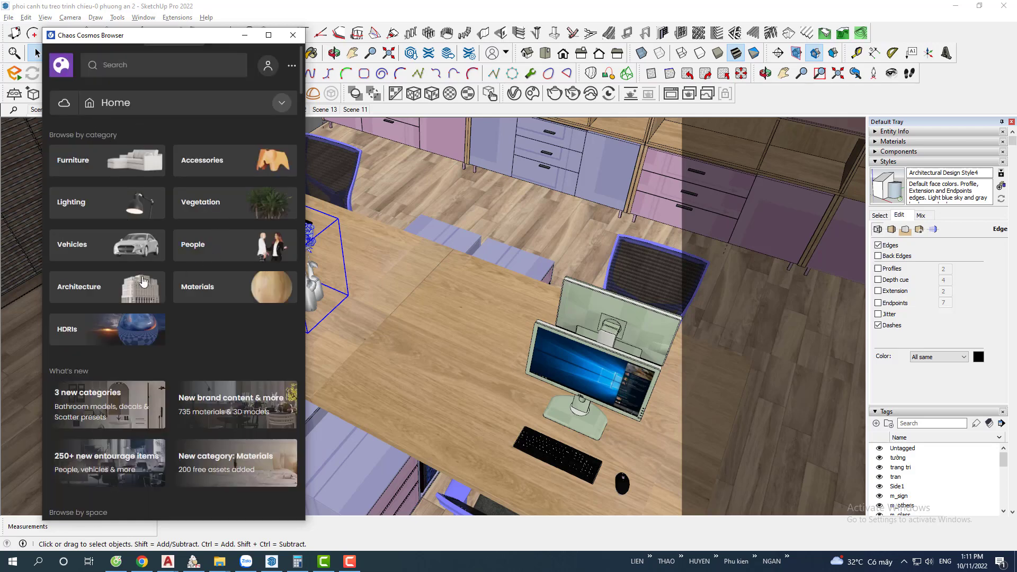
{"action": "left_click", "coordinate": [212, 295]}
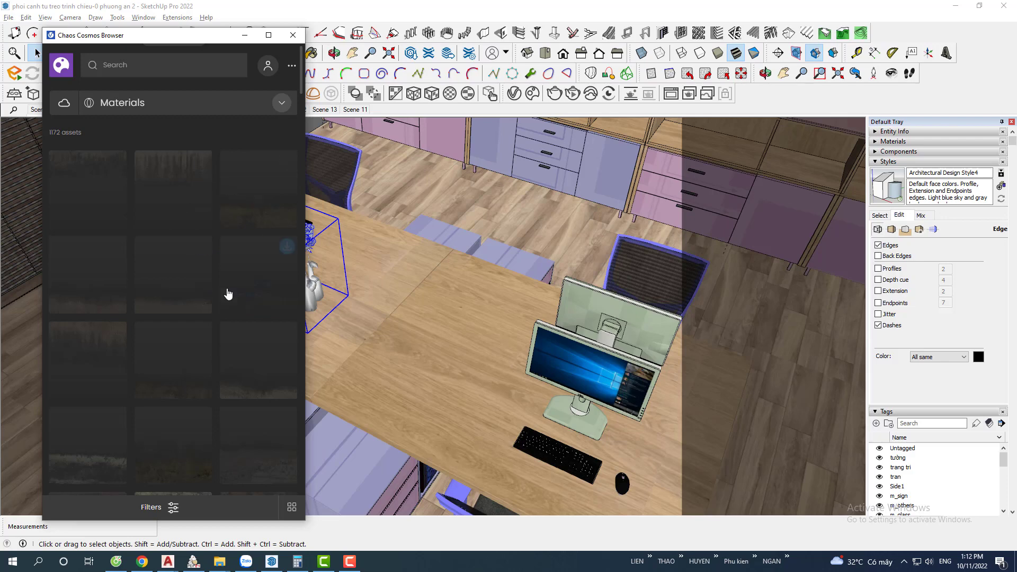
Show the Cosmos materials as large tiles and scroll down to the stone spheres
{"action": "scroll", "coordinate": [236, 229], "scroll_direction": "down", "scroll_amount": 1}
{"action": "scroll", "coordinate": [236, 229], "scroll_direction": "down", "scroll_amount": 2}
{"action": "scroll", "coordinate": [237, 230], "scroll_direction": "down", "scroll_amount": 2}
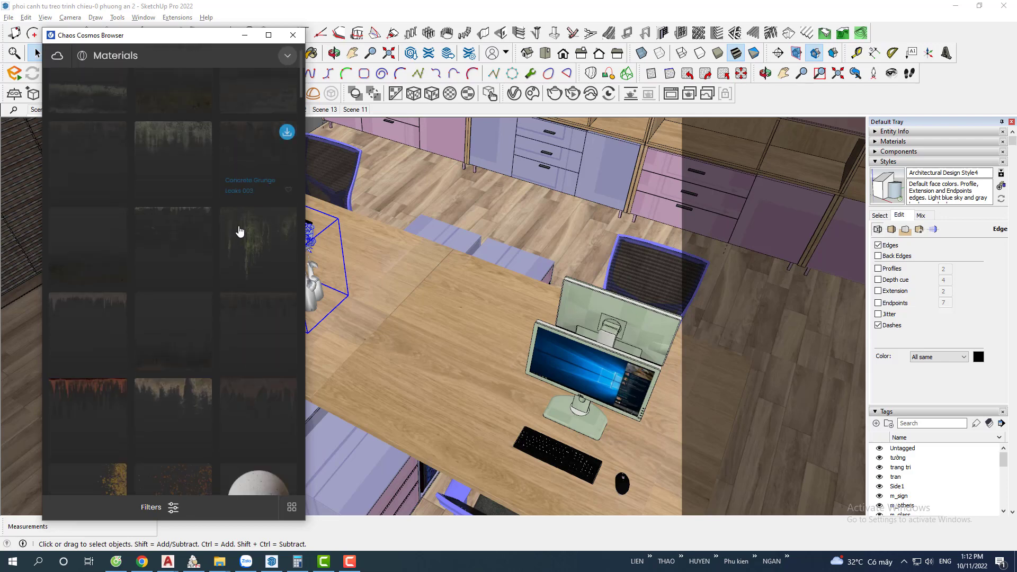
{"action": "left_click", "coordinate": [289, 506]}
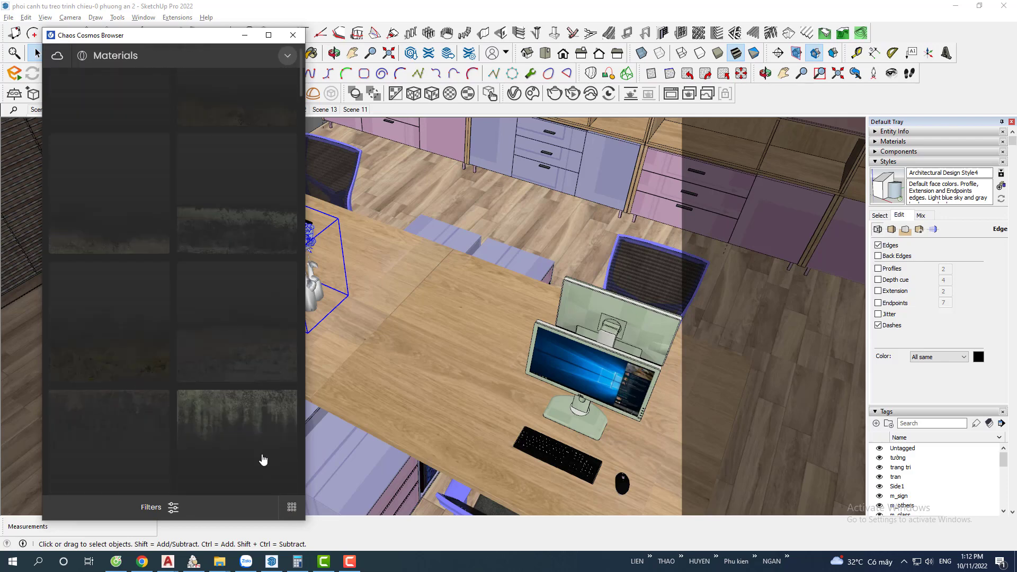
{"action": "scroll", "coordinate": [237, 404], "scroll_direction": "down", "scroll_amount": 3}
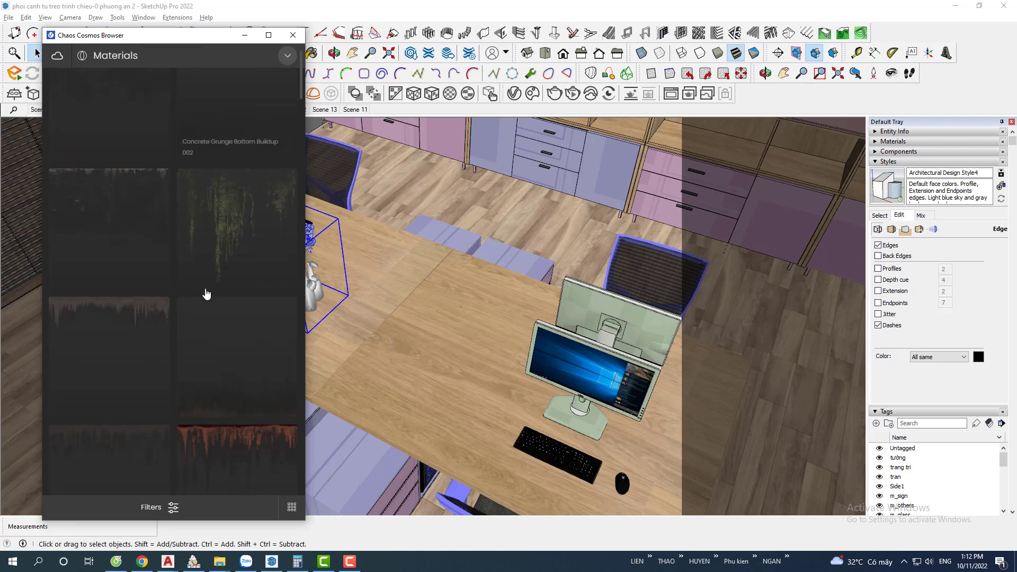
{"action": "scroll", "coordinate": [207, 293], "scroll_direction": "down", "scroll_amount": 1}
{"action": "scroll", "coordinate": [223, 305], "scroll_direction": "down", "scroll_amount": 2}
{"action": "scroll", "coordinate": [212, 318], "scroll_direction": "down", "scroll_amount": 2}
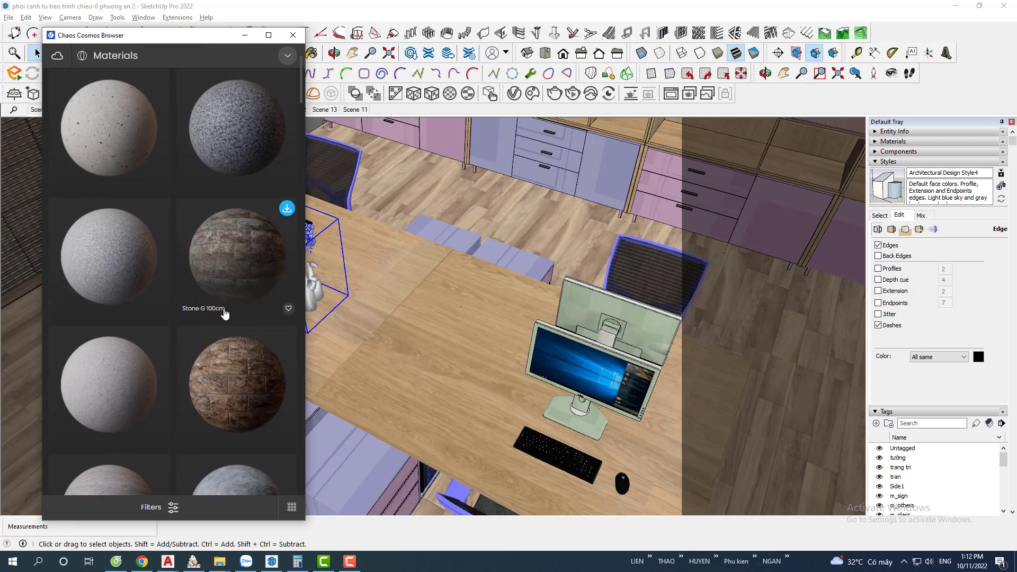
{"action": "scroll", "coordinate": [277, 303], "scroll_direction": "down", "scroll_amount": 3}
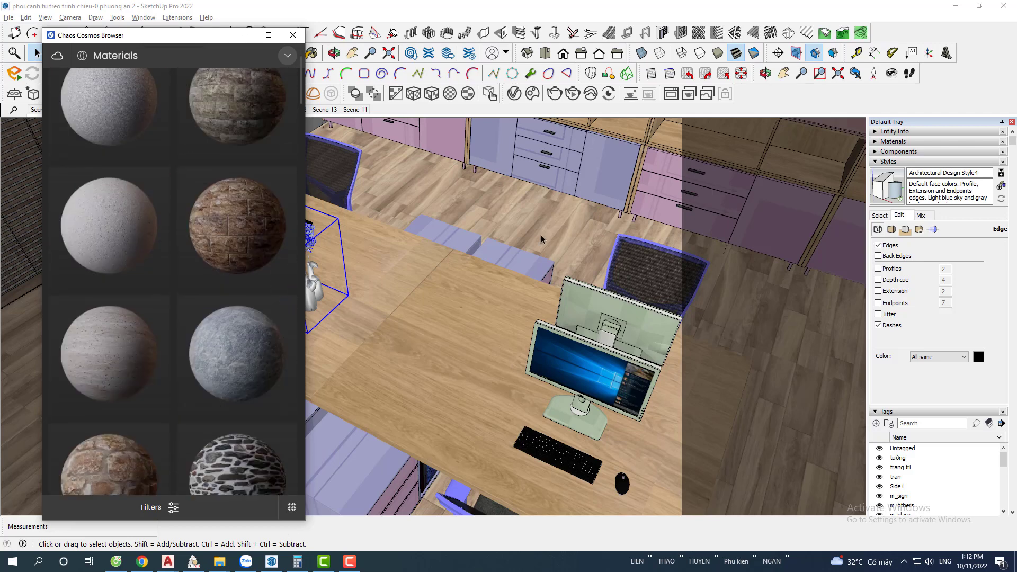
{"action": "scroll", "coordinate": [285, 375], "scroll_direction": "down", "scroll_amount": 2}
{"action": "scroll", "coordinate": [239, 371], "scroll_direction": "down", "scroll_amount": 1}
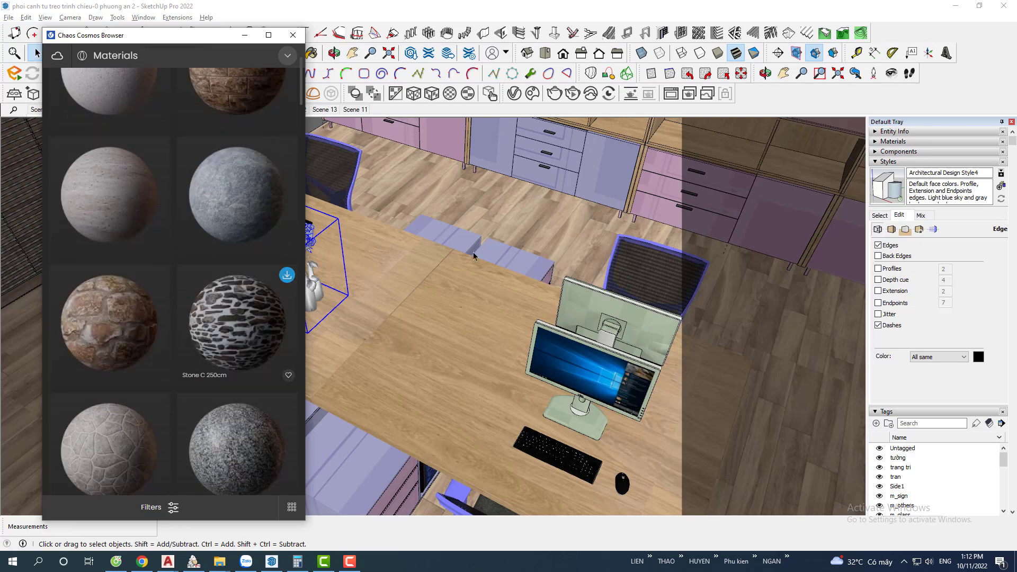
Edit the grey partition group, select its front face, then download and import Stone H 100cm
{"action": "mouse_move", "coordinate": [473, 252]}
{"action": "middle_mouse_down"}
{"action": "mouse_move", "coordinate": [496, 199]}
{"action": "mouse_move", "coordinate": [555, 319]}
{"action": "mouse_move", "coordinate": [473, 311]}
{"action": "mouse_move", "coordinate": [469, 301]}
{"action": "middle_mouse_up"}
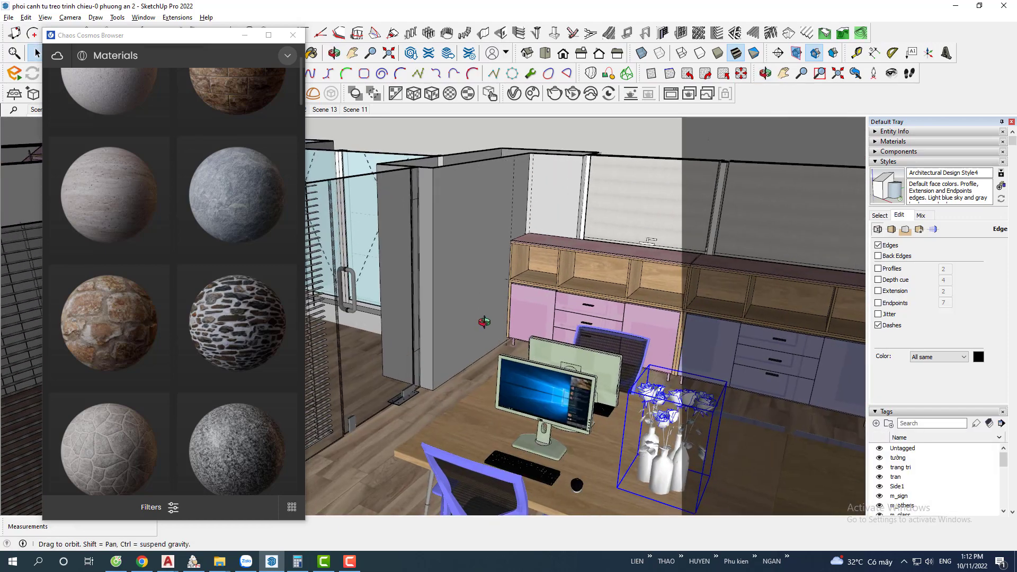
{"action": "double_click", "coordinate": [468, 301]}
{"action": "left_click", "coordinate": [460, 288]}
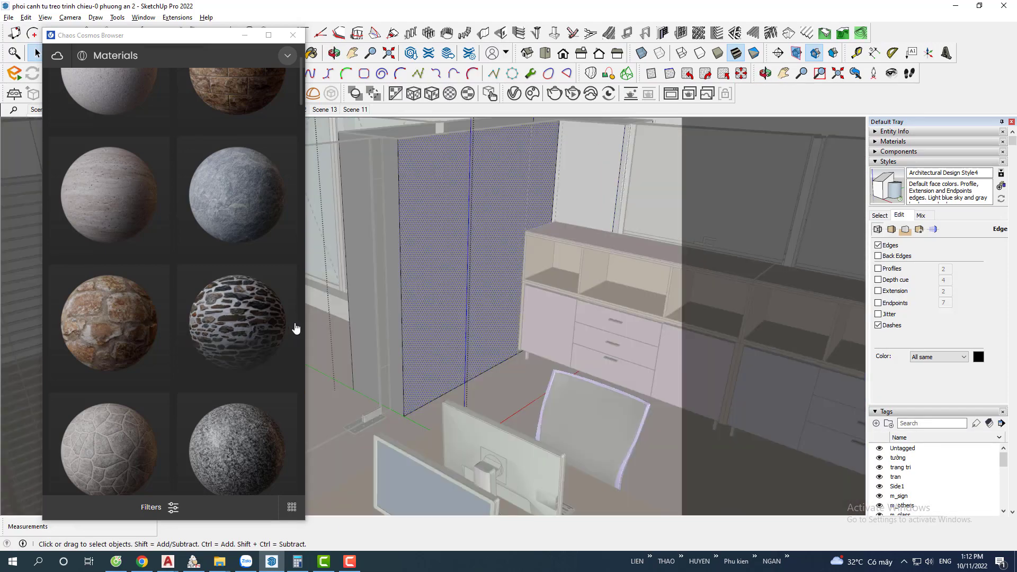
{"action": "mouse_move", "coordinate": [109, 445]}
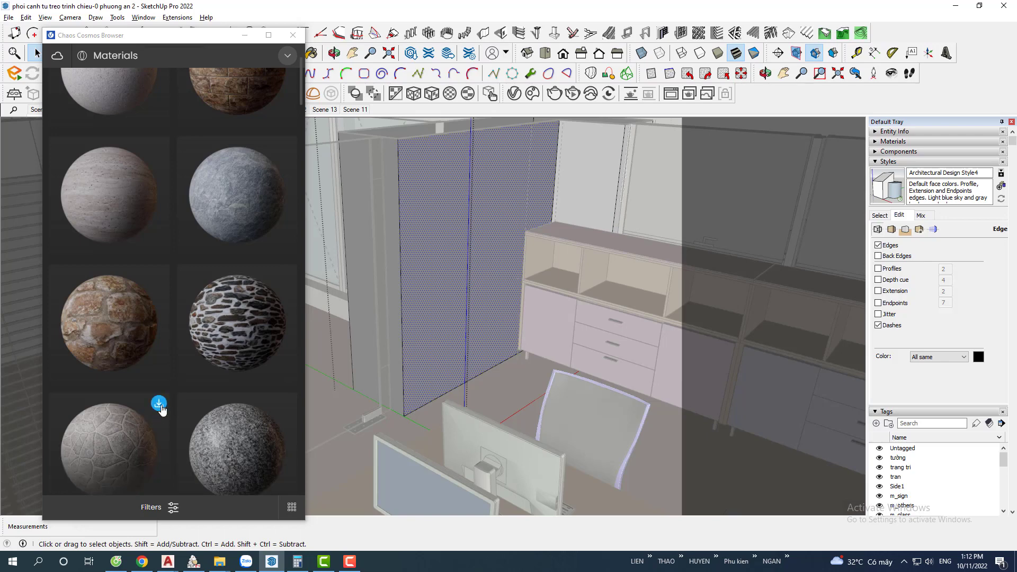
{"action": "left_click", "coordinate": [161, 406]}
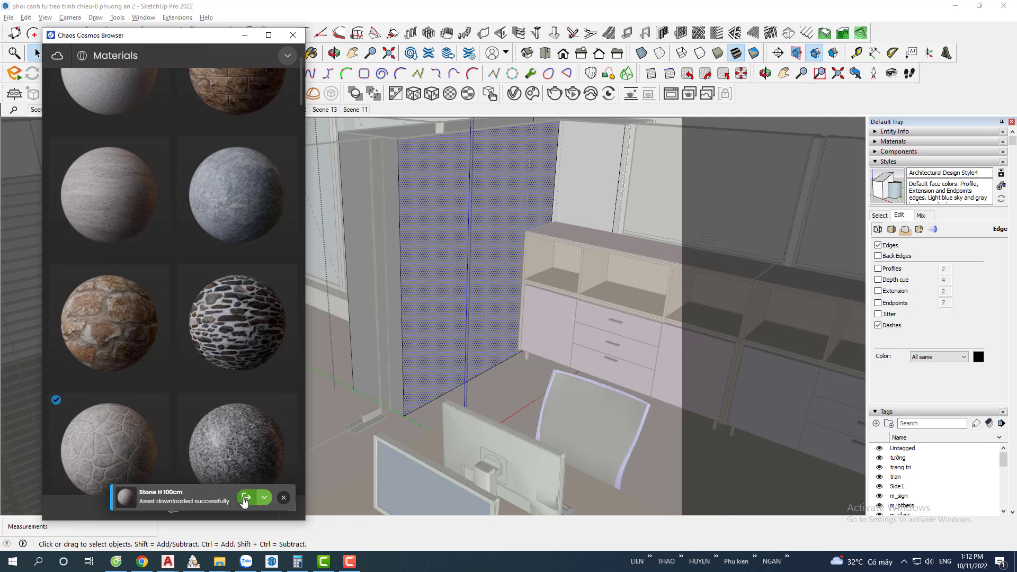
{"action": "left_click", "coordinate": [245, 498]}
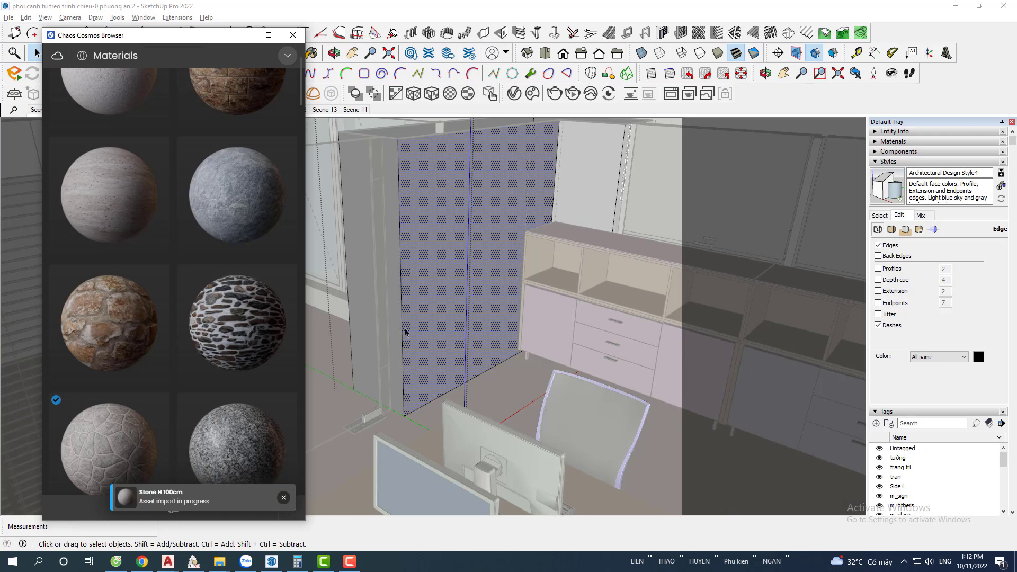
{"action": "left_click", "coordinate": [507, 97]}
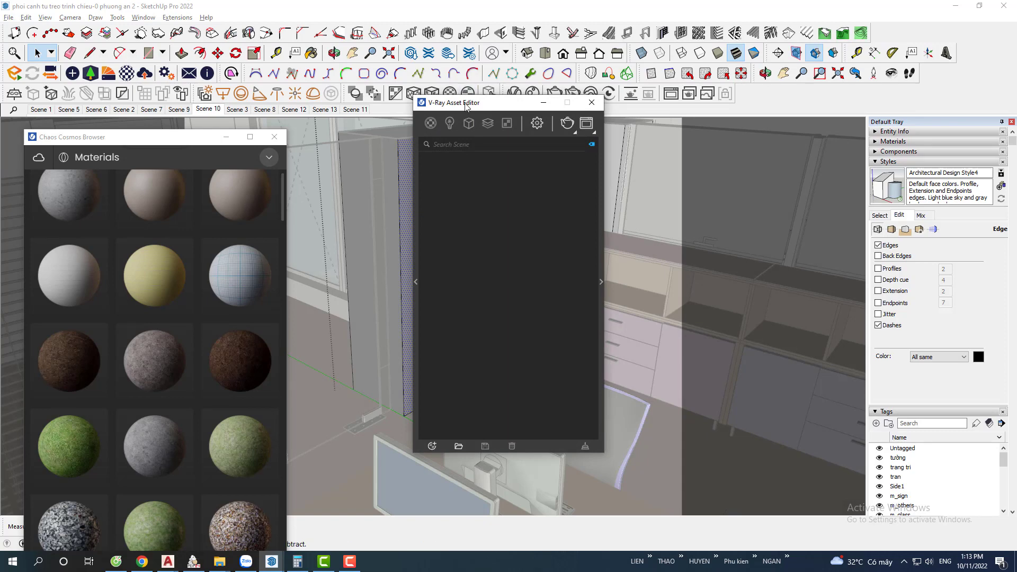
List the scene's V-Ray materials, select the tall partition column and make Stone H 100cm#2 current
{"action": "left_click_drag", "start_coordinate": [467, 104], "coordinate": [580, 79]}
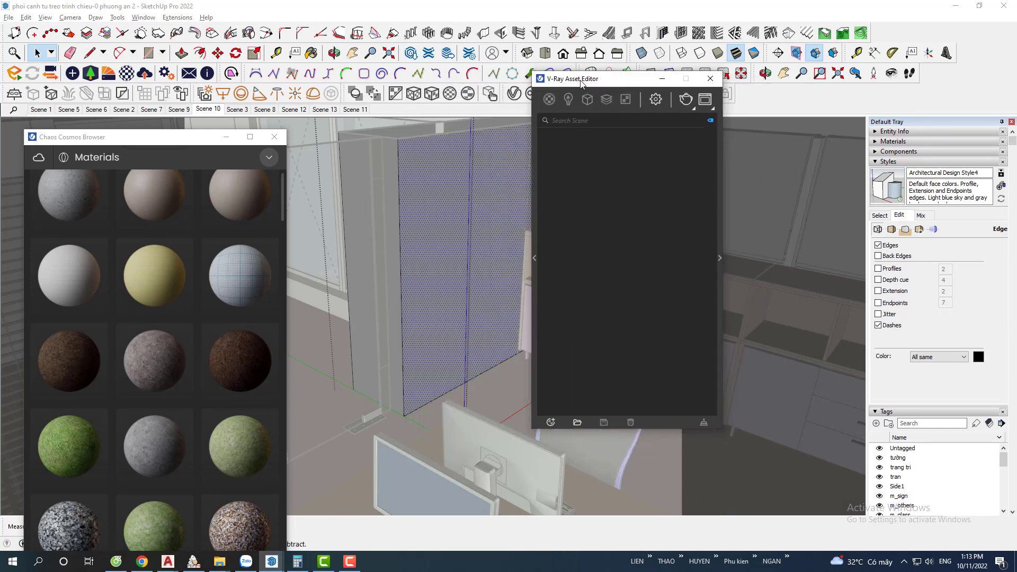
{"action": "left_click", "coordinate": [547, 103]}
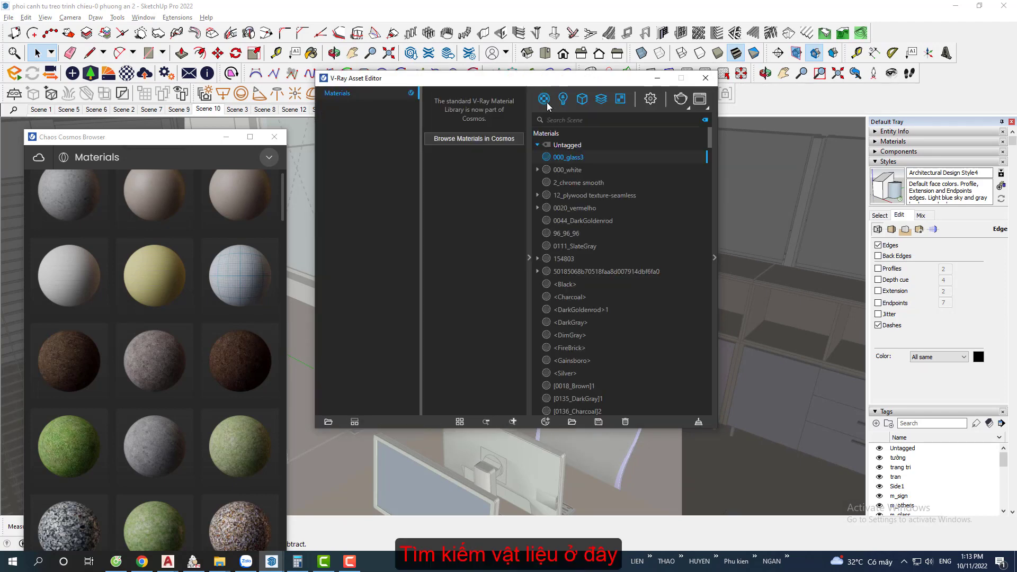
{"action": "left_click", "coordinate": [501, 139]}
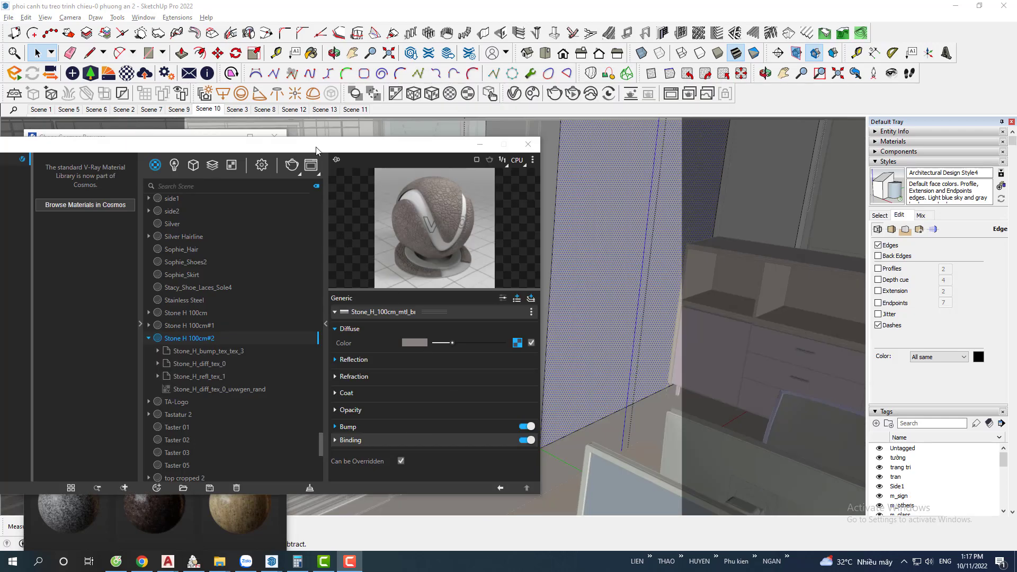
{"action": "mouse_move", "coordinate": [307, 153]}
{"action": "left_mouse_down"}
{"action": "mouse_move", "coordinate": [299, 160]}
{"action": "mouse_move", "coordinate": [292, 148]}
{"action": "left_mouse_up"}
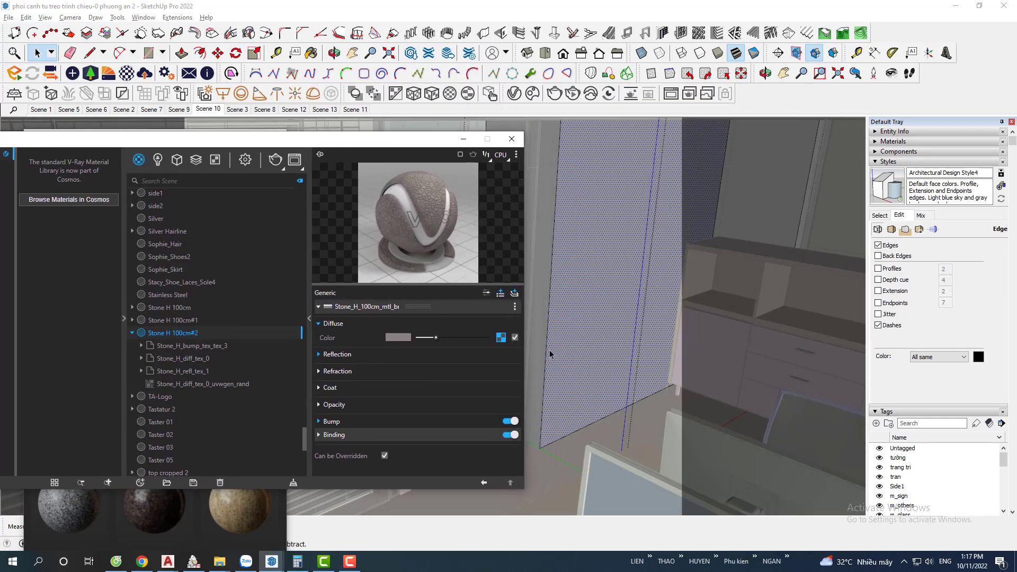
{"action": "mouse_move", "coordinate": [554, 348]}
{"action": "middle_mouse_down", "text": "shift"}
{"action": "mouse_move", "coordinate": [587, 345]}
{"action": "mouse_move", "coordinate": [638, 424]}
{"action": "middle_mouse_up", "text": "shift"}
{"action": "left_click", "coordinate": [638, 381]}
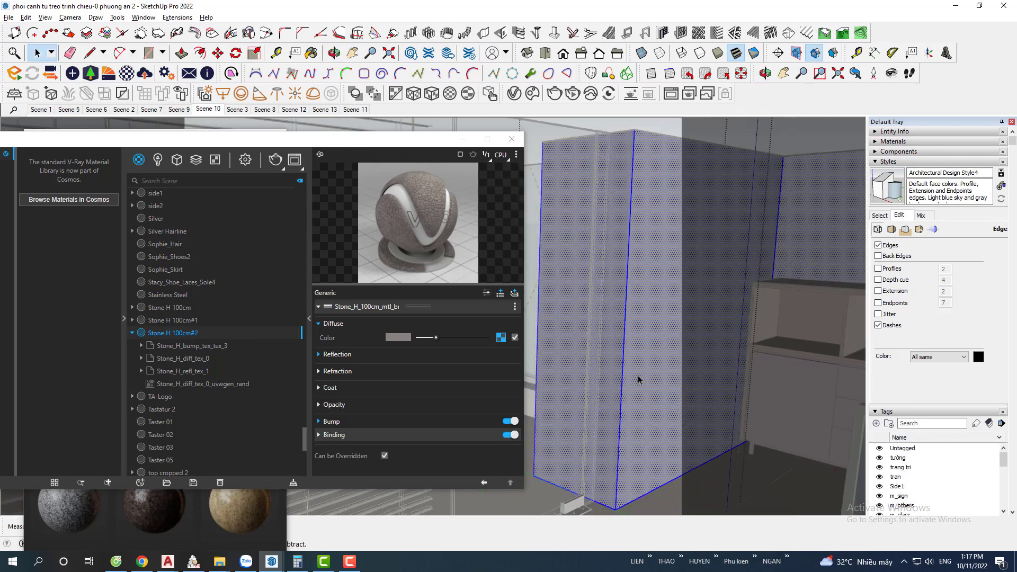
{"action": "middle_click_drag", "start_coordinate": [638, 376], "coordinate": [614, 298]}
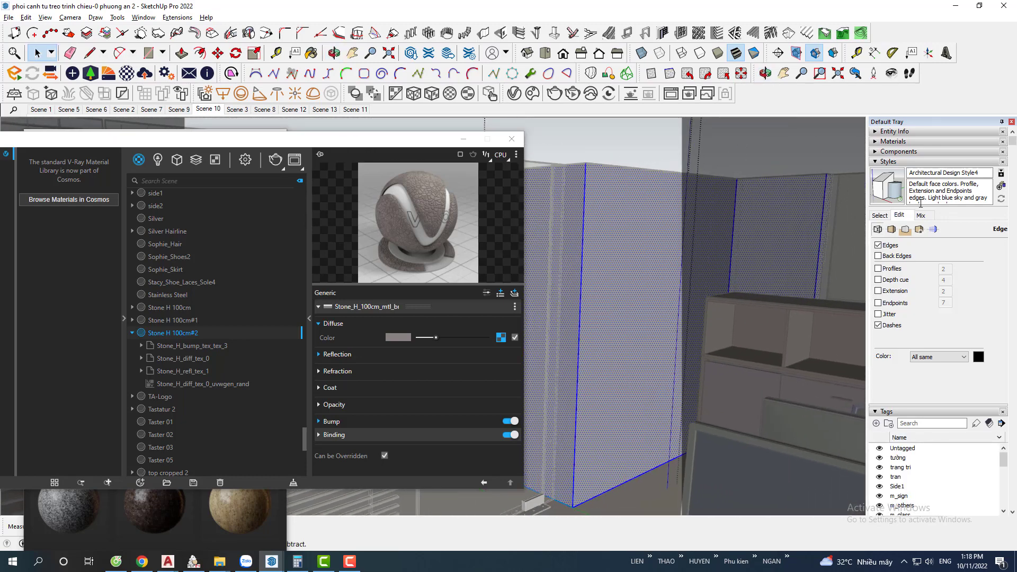
{"action": "left_click", "coordinate": [892, 142]}
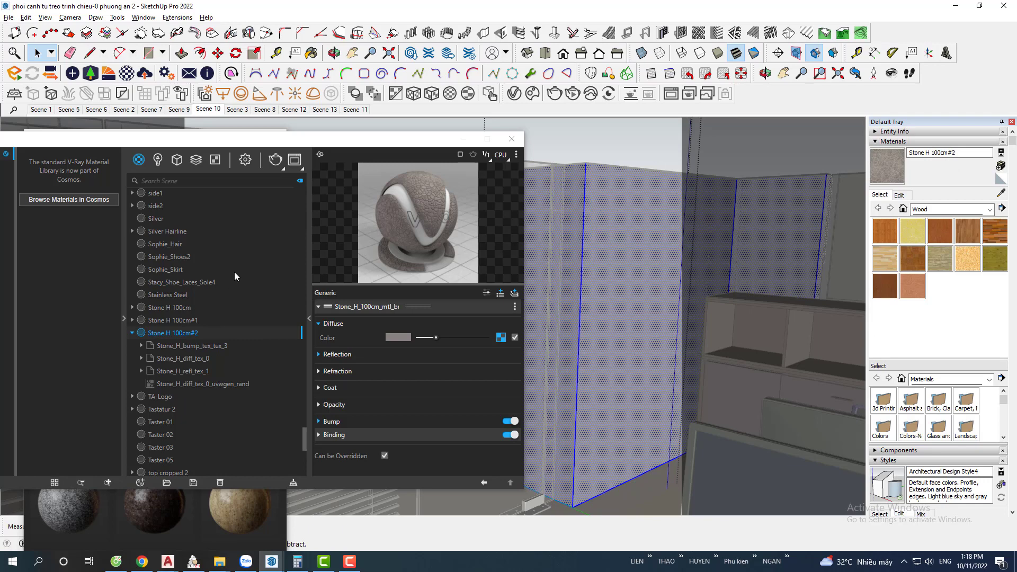
Paint Stone H 100cm#2 onto the partition wall with the Paint Bucket
{"action": "left_click", "coordinate": [312, 53]}
{"action": "left_click", "coordinate": [647, 294]}
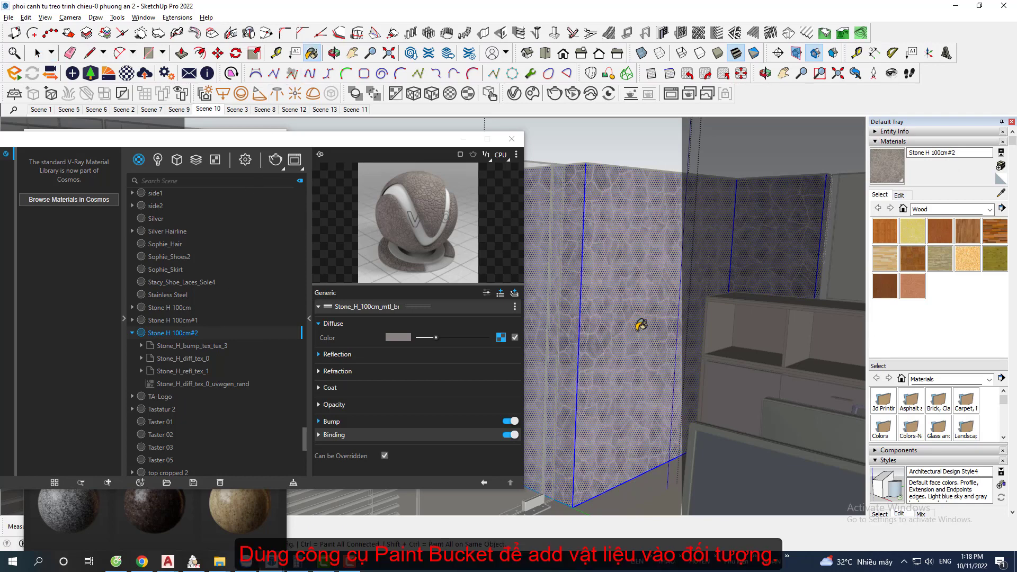
{"action": "middle_click_drag", "start_coordinate": [642, 325], "coordinate": [649, 336]}
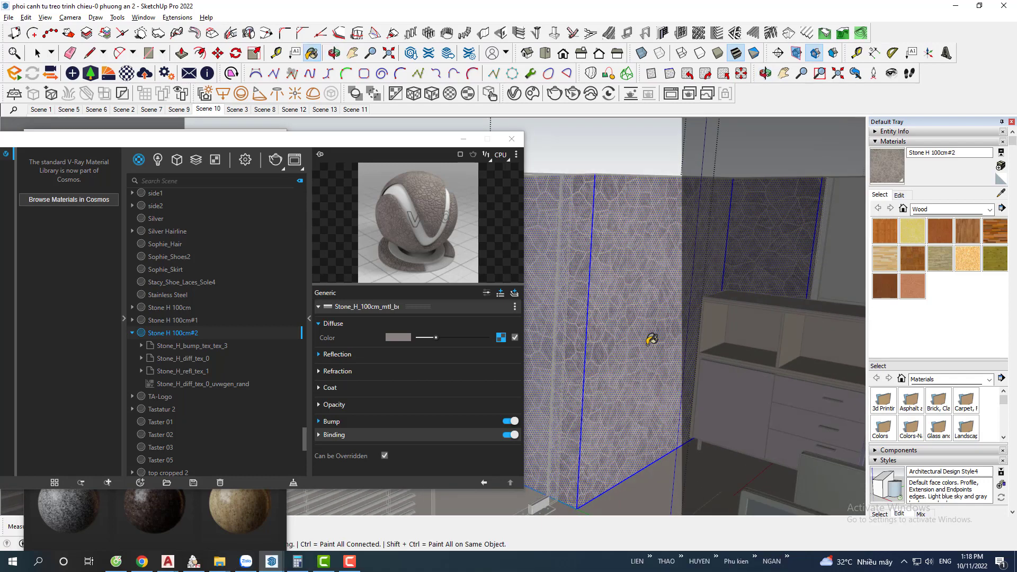
{"action": "middle_click_drag", "start_coordinate": [643, 278], "coordinate": [624, 284]}
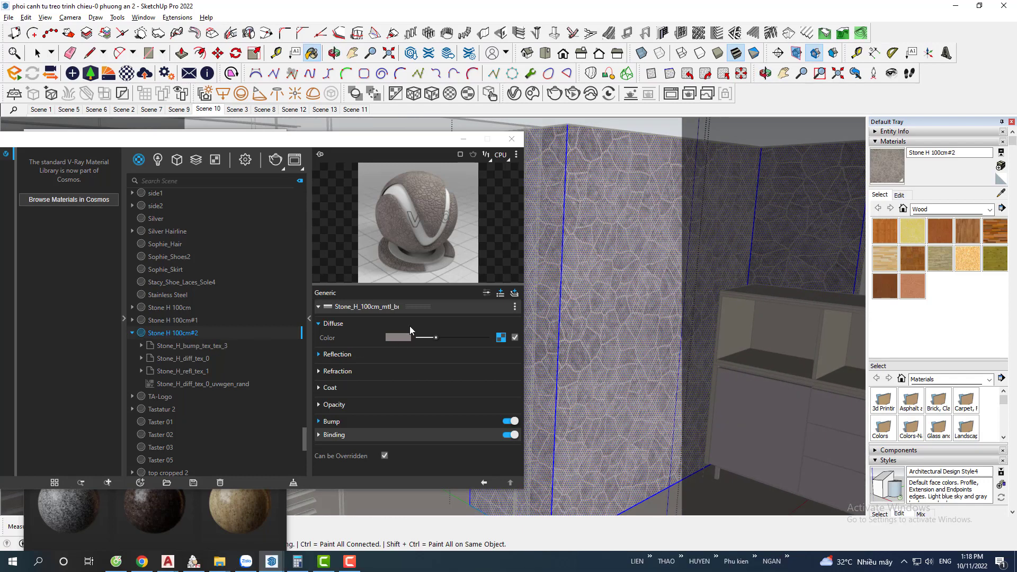
{"action": "key", "text": "space"}
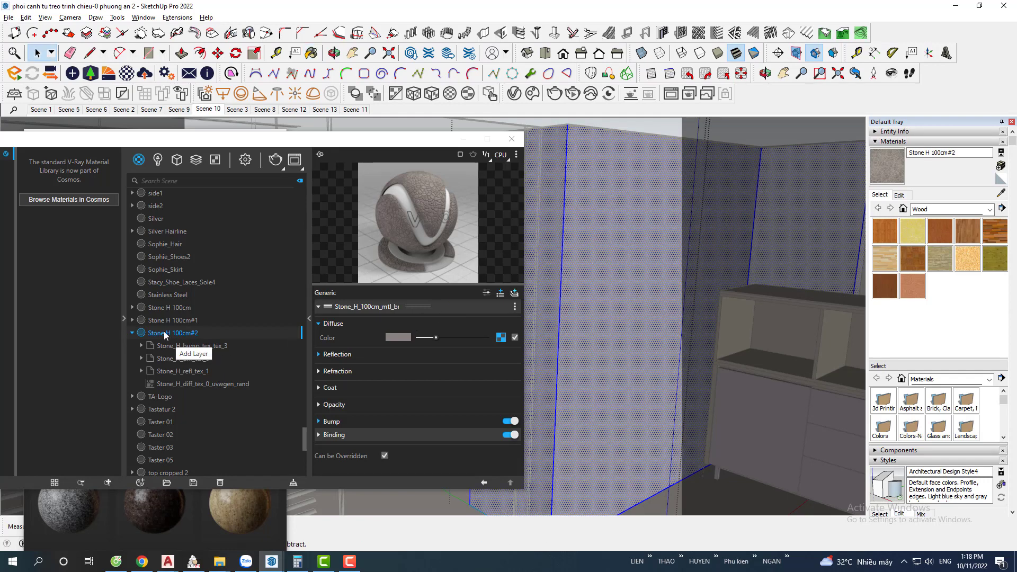
Apply Stone H 100cm#2 to the selected wall via the V-Ray editor's Apply to Selection
{"action": "left_click", "coordinate": [164, 334]}
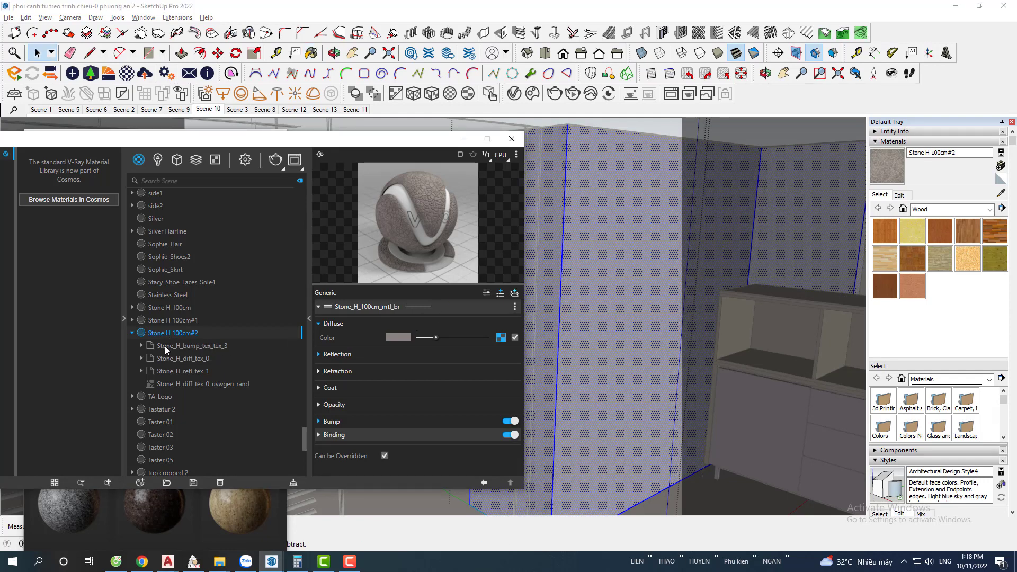
{"action": "right_click", "coordinate": [165, 334]}
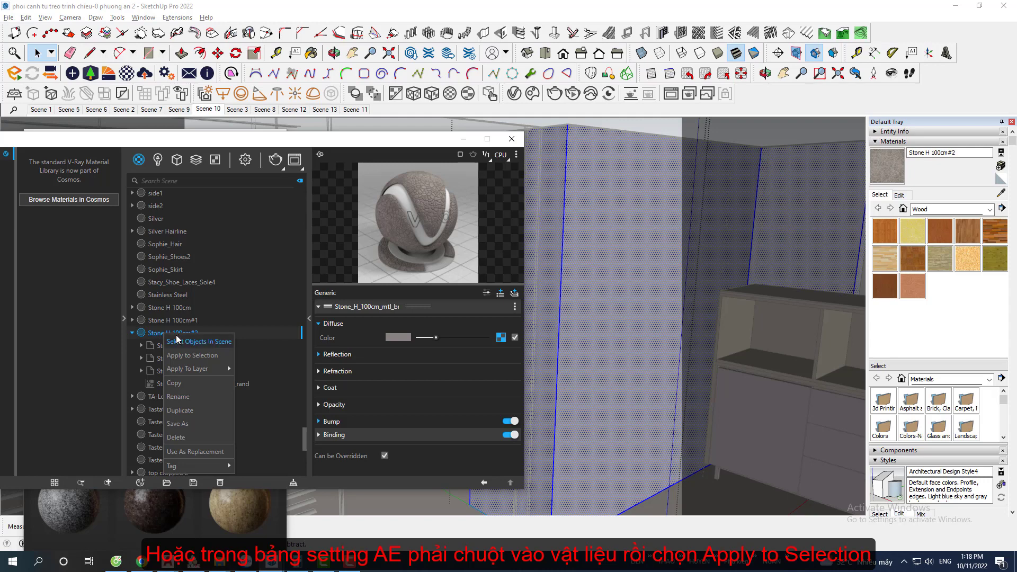
{"action": "left_click", "coordinate": [190, 360]}
{"action": "scroll", "coordinate": [622, 332], "scroll_direction": "down", "scroll_amount": 2}
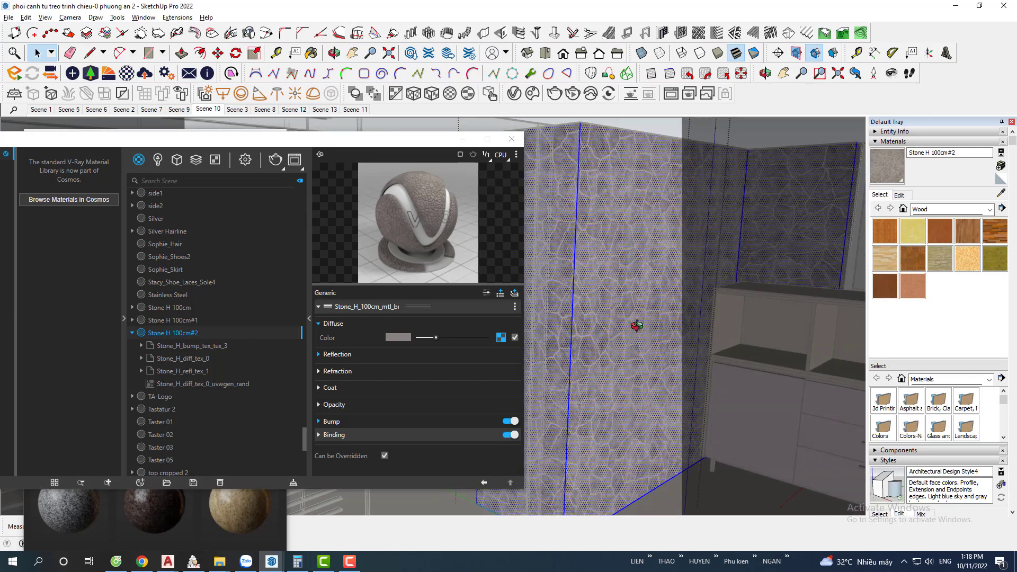
{"action": "scroll", "coordinate": [636, 323], "scroll_direction": "down", "scroll_amount": 2}
{"action": "scroll", "coordinate": [640, 325], "scroll_direction": "up", "scroll_amount": 2}
{"action": "scroll", "coordinate": [641, 349], "scroll_direction": "up", "scroll_amount": 2}
{"action": "scroll", "coordinate": [641, 345], "scroll_direction": "up", "scroll_amount": 2}
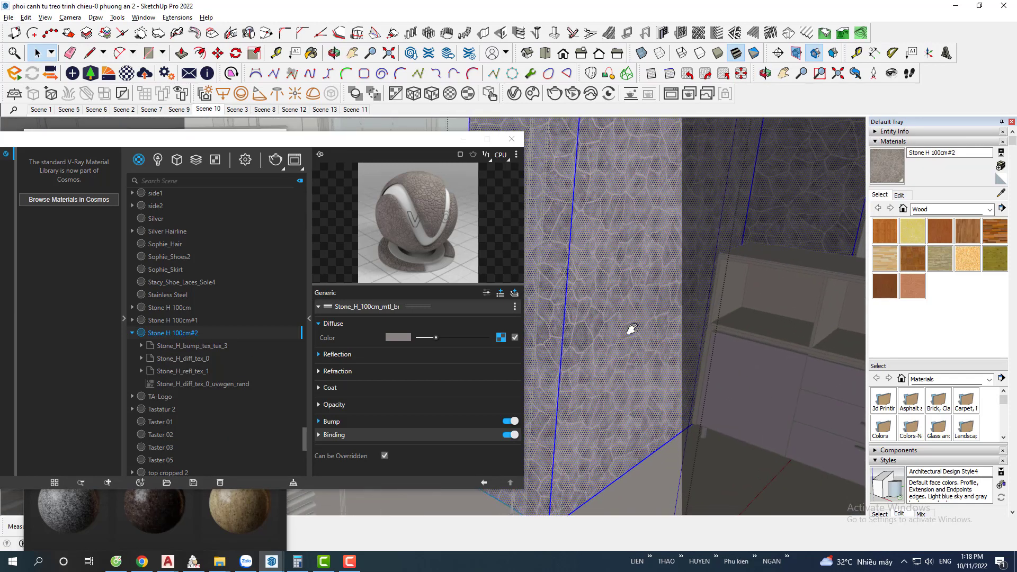
{"action": "scroll", "coordinate": [629, 329], "scroll_direction": "up", "scroll_amount": 2}
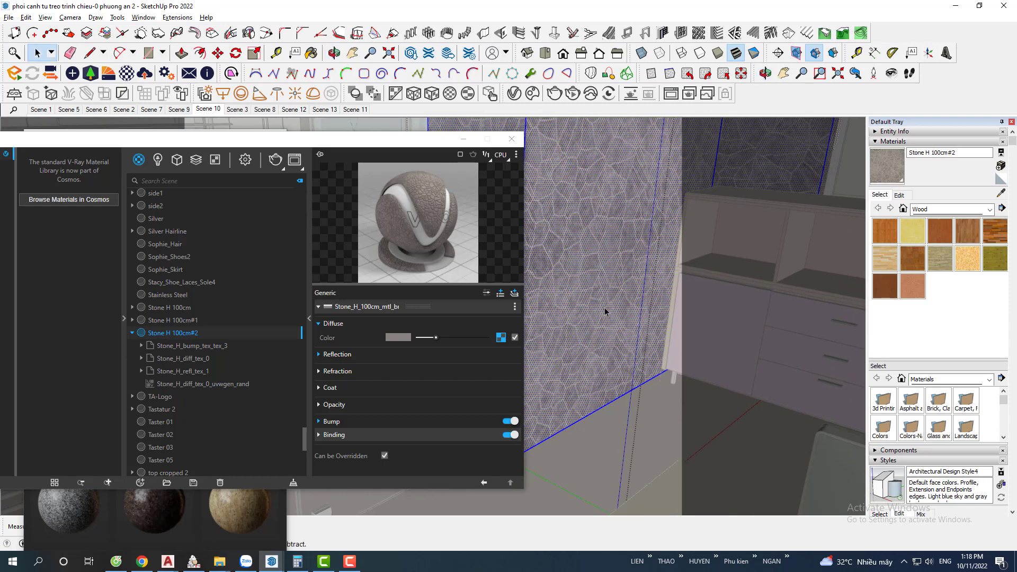
Set the stone texture width to 2000, then back to 1000
{"action": "left_click", "coordinate": [899, 195]}
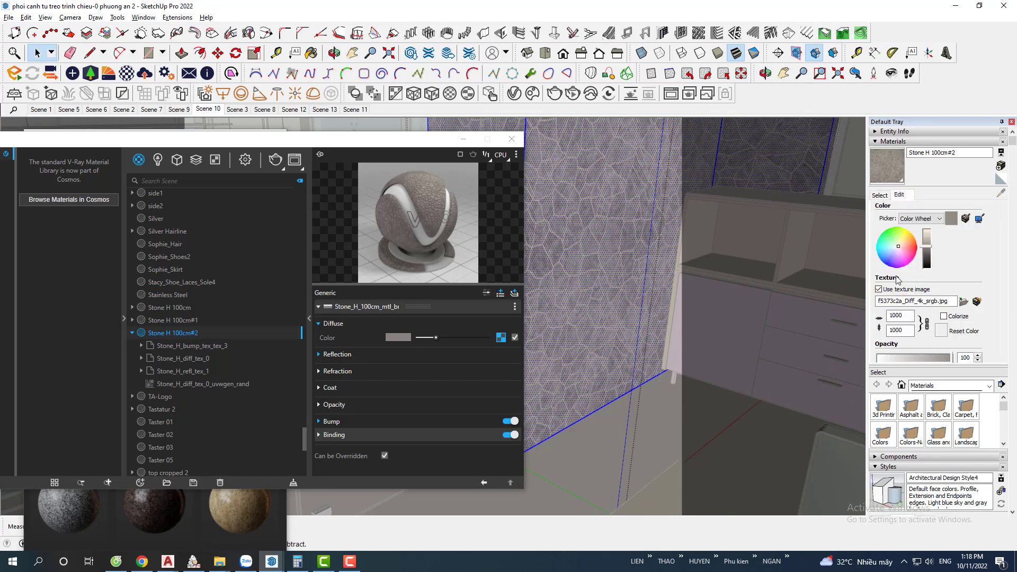
{"action": "double_click", "coordinate": [892, 319]}
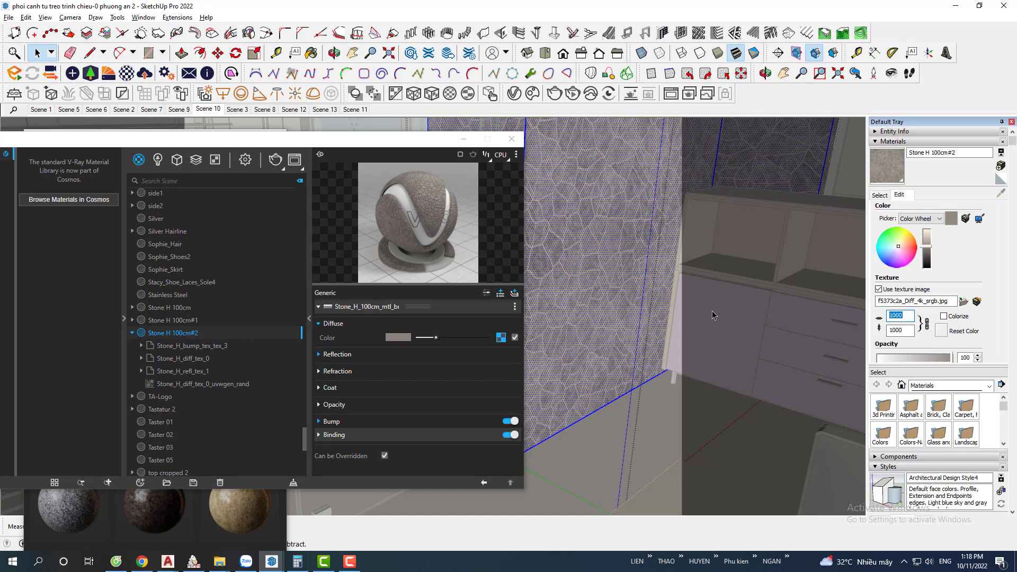
{"action": "type", "text": "2000"}
{"action": "key", "text": "Return"}
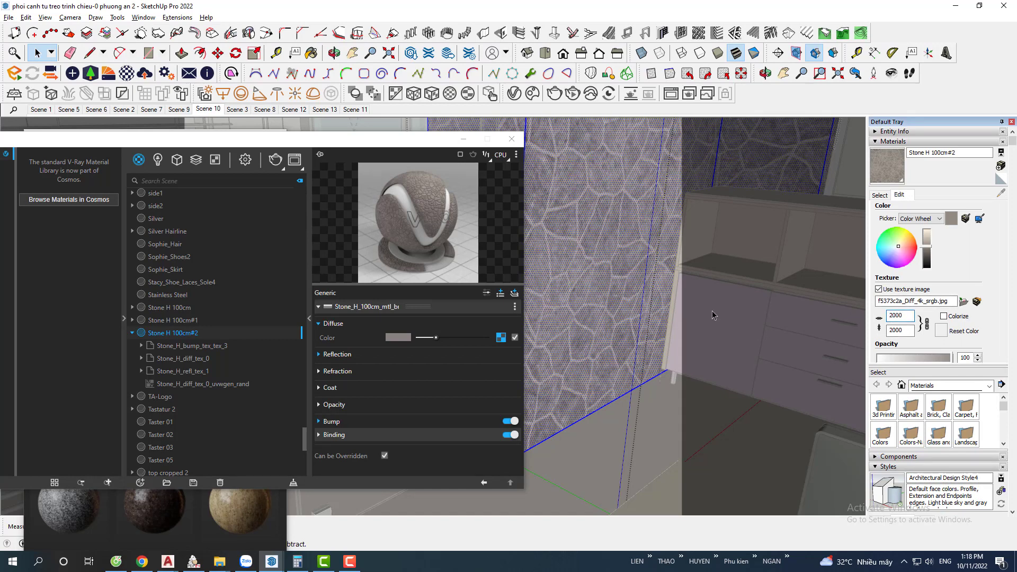
{"action": "key", "text": "shift+Tab"}
{"action": "type", "text": "10"}
{"action": "key", "text": "Return"}
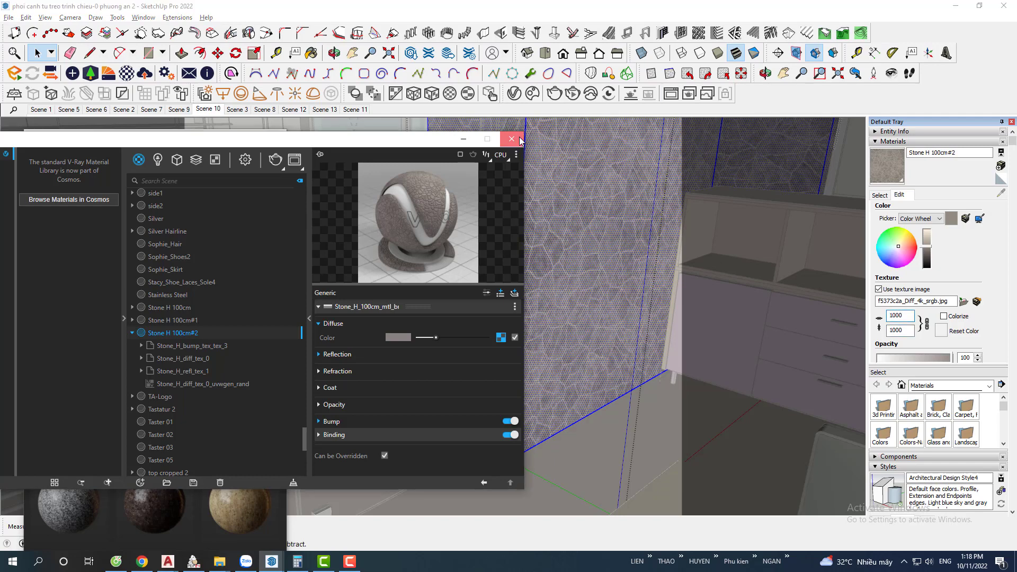
Close the V-Ray Asset Editor and Cosmos Browser, then orbit around the stone wall
{"action": "left_click", "coordinate": [511, 139]}
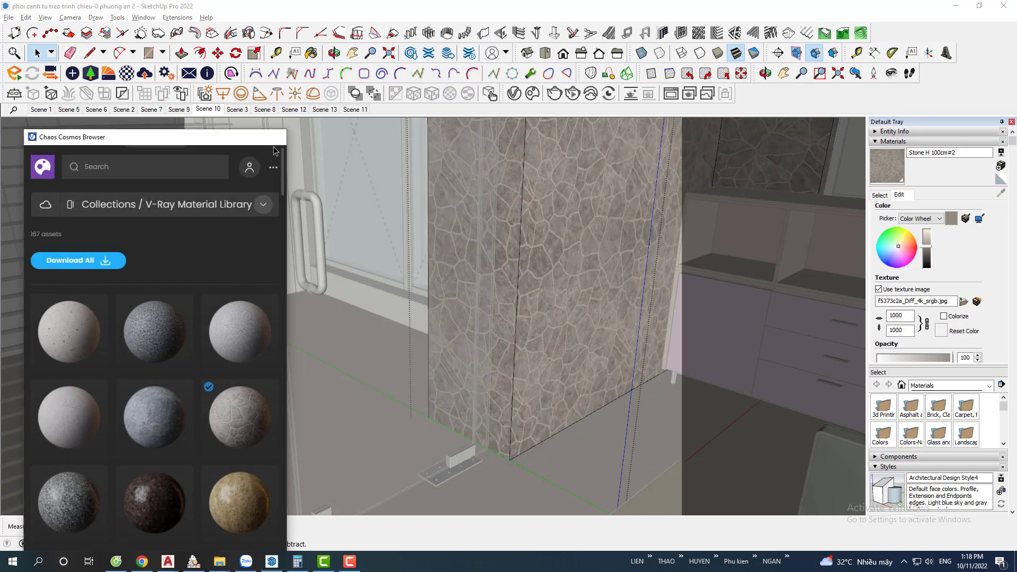
{"action": "left_click", "coordinate": [274, 136]}
{"action": "mouse_move", "coordinate": [598, 454]}
{"action": "middle_mouse_down"}
{"action": "mouse_move", "coordinate": [545, 329]}
{"action": "mouse_move", "coordinate": [571, 332]}
{"action": "middle_mouse_up"}
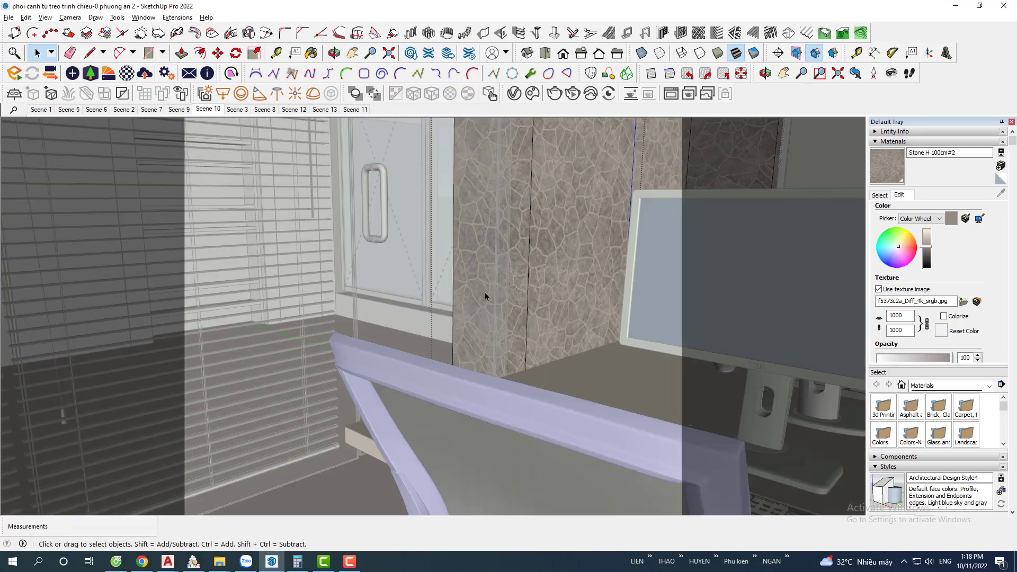
{"action": "middle_click_drag", "start_coordinate": [484, 295], "coordinate": [435, 298]}
Step through Scenes 10, 3, 12 and 13 to reach the Scene 11 cabinet view
{"action": "left_click", "coordinate": [209, 110]}
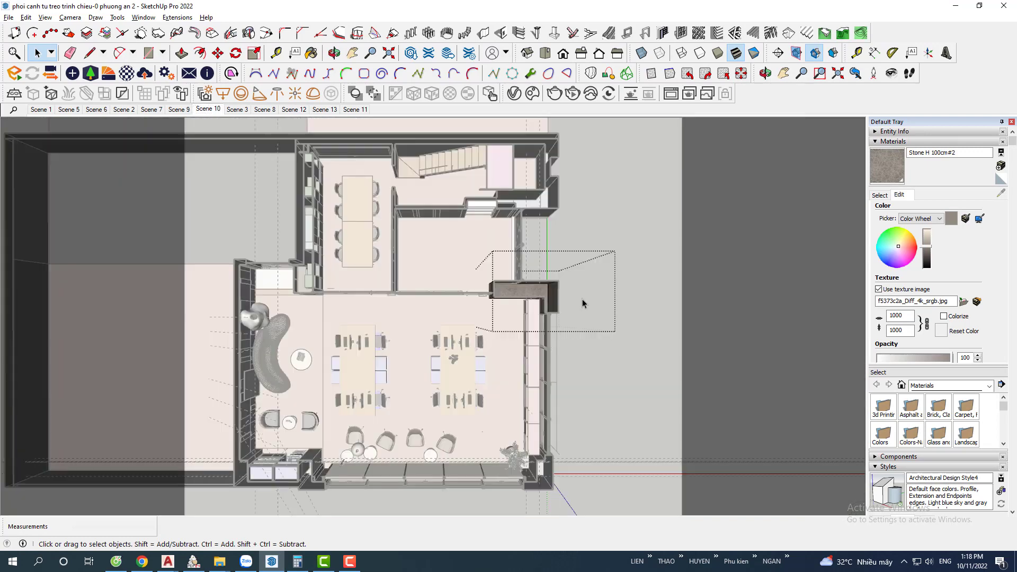
{"action": "left_click", "coordinate": [237, 110]}
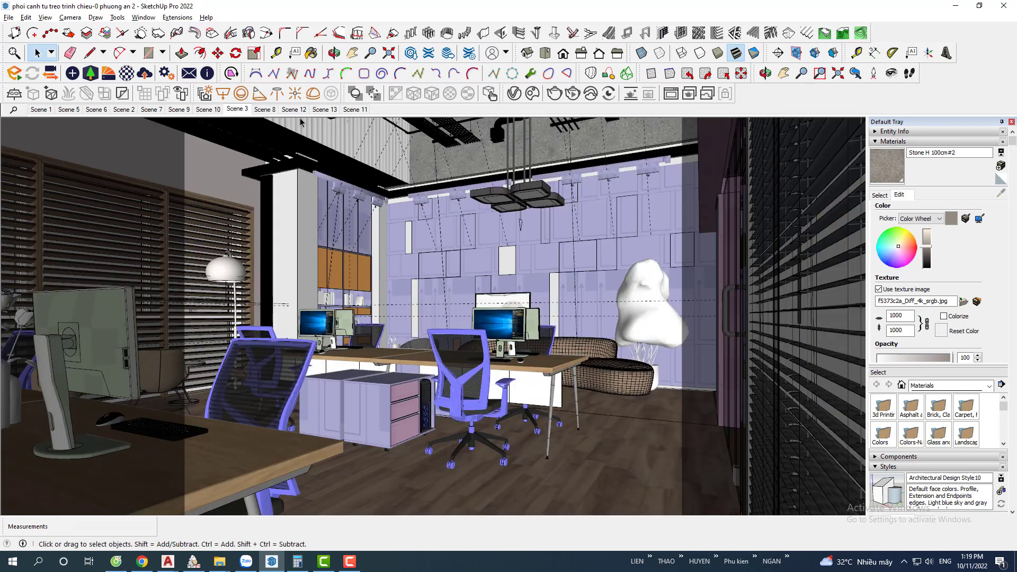
{"action": "left_click", "coordinate": [295, 110]}
{"action": "left_click", "coordinate": [330, 112]}
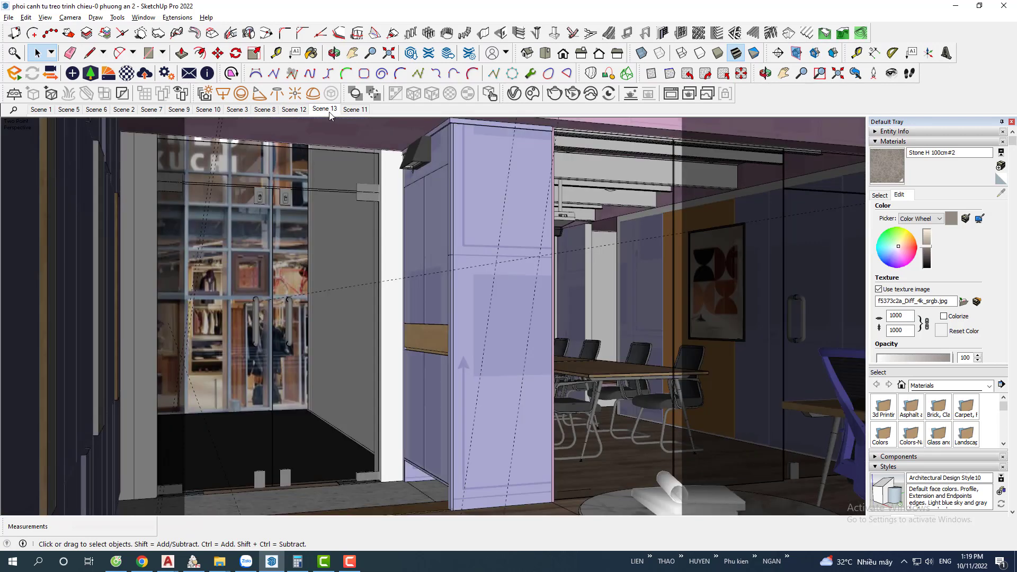
{"action": "left_click", "coordinate": [355, 110]}
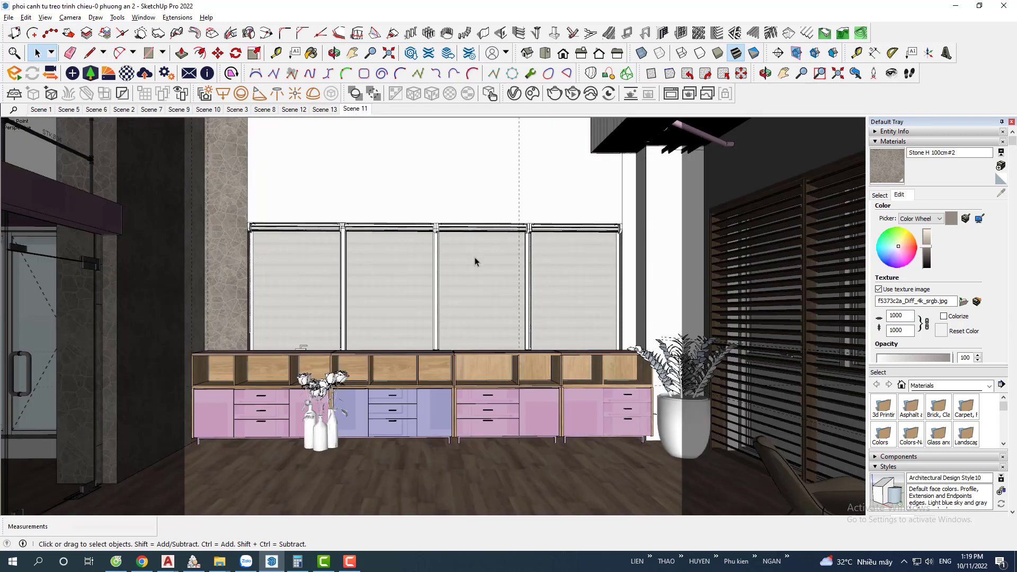
Move the rose vase from the floor onto the low cabinet top and restore Scene 11
{"action": "left_click", "coordinate": [312, 424]}
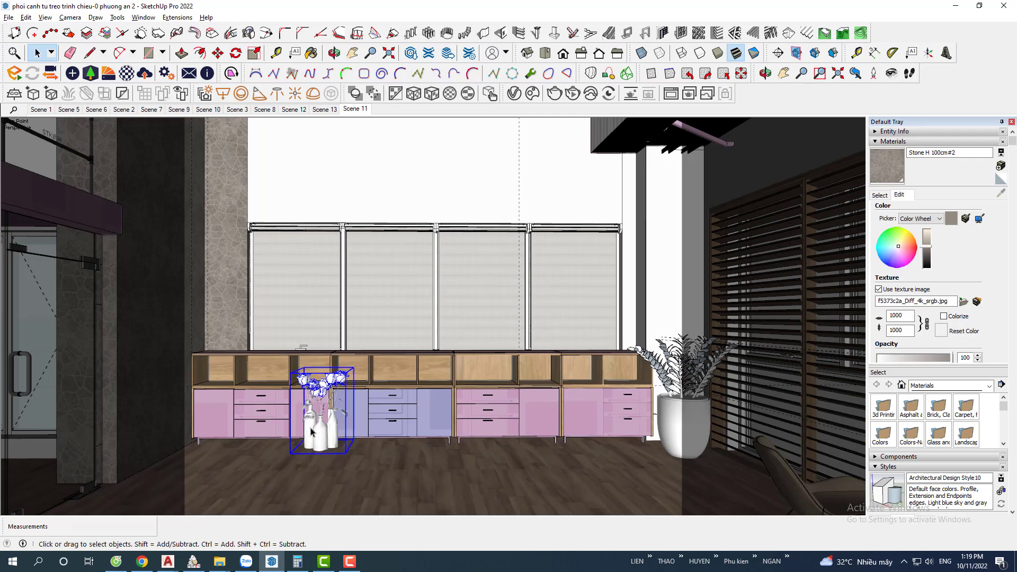
{"action": "scroll", "coordinate": [328, 455], "scroll_direction": "up", "scroll_amount": 2}
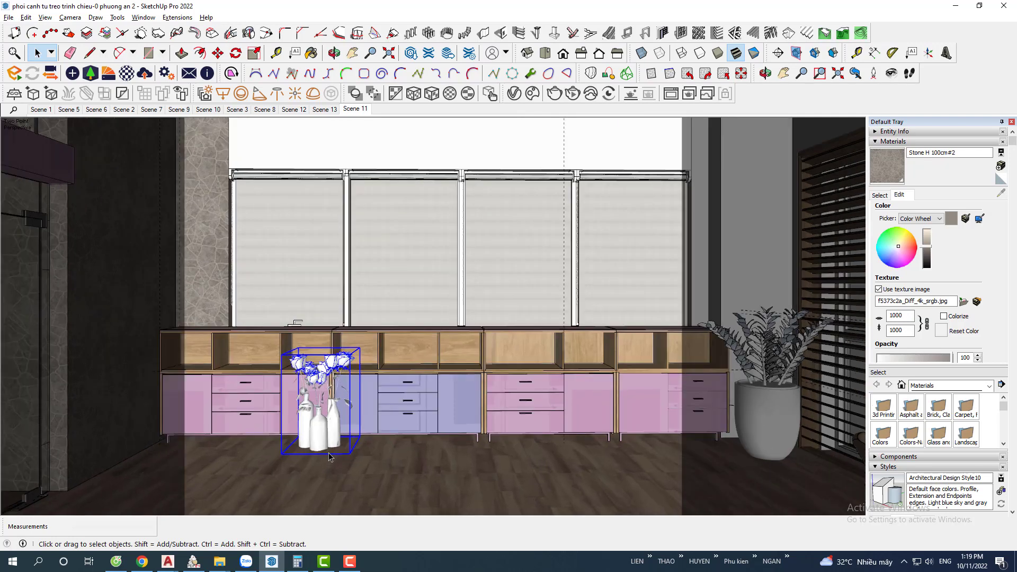
{"action": "scroll", "coordinate": [328, 456], "scroll_direction": "up", "scroll_amount": 2}
{"action": "key", "text": "m"}
{"action": "left_click", "coordinate": [358, 454]}
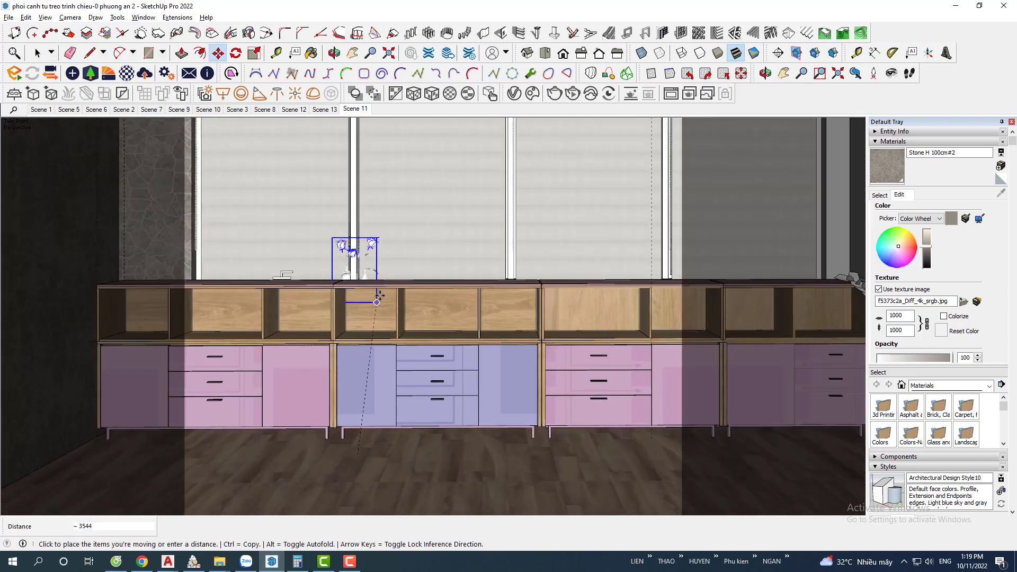
{"action": "left_click", "coordinate": [363, 289]}
{"action": "scroll", "coordinate": [363, 291], "scroll_direction": "down", "scroll_amount": 2}
{"action": "key", "text": "space"}
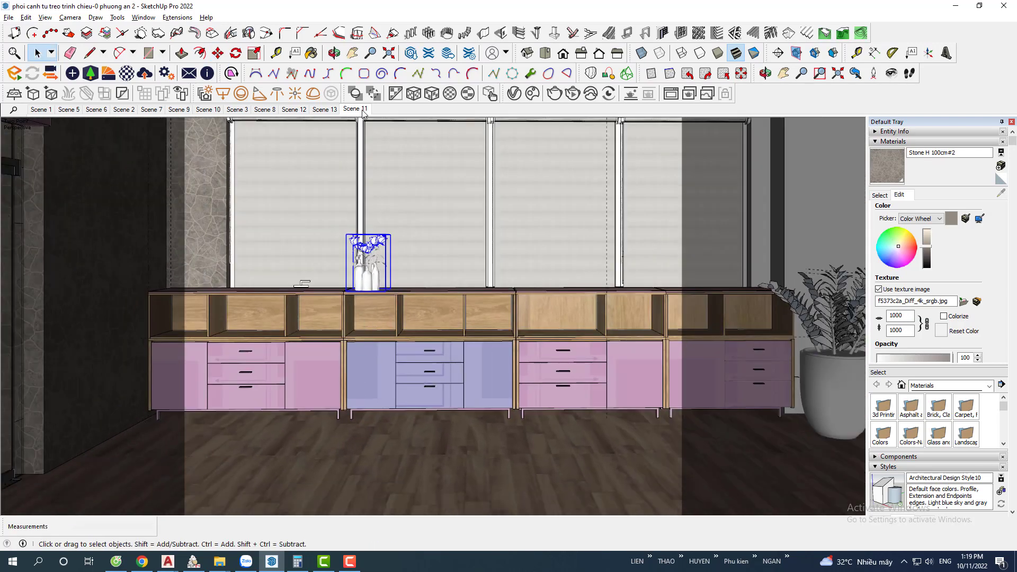
{"action": "left_click", "coordinate": [363, 111]}
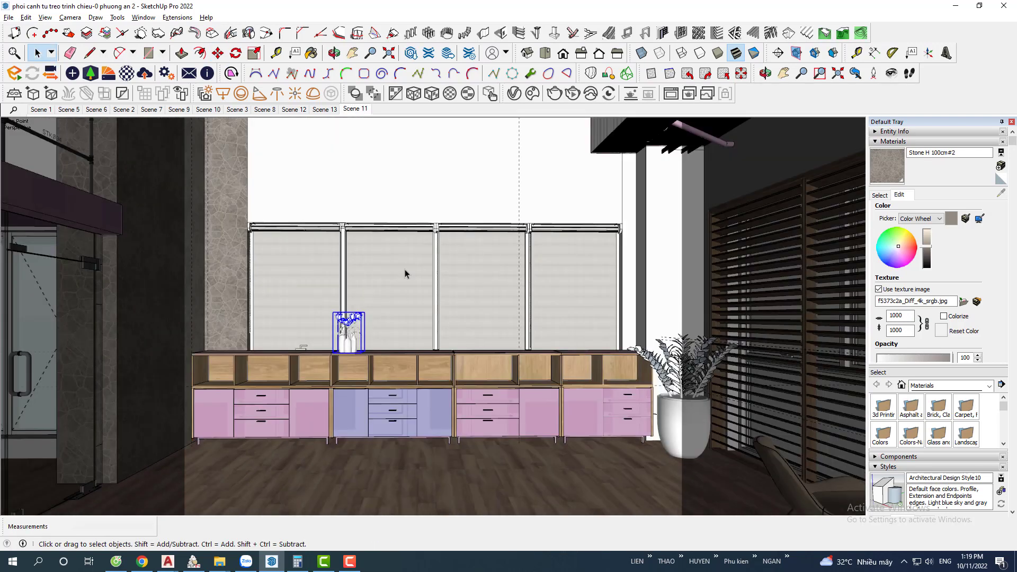
Render the Scene 11 cabinet view in V-Ray and zoom the Frame Buffer to 100%
{"action": "left_click", "coordinate": [555, 94]}
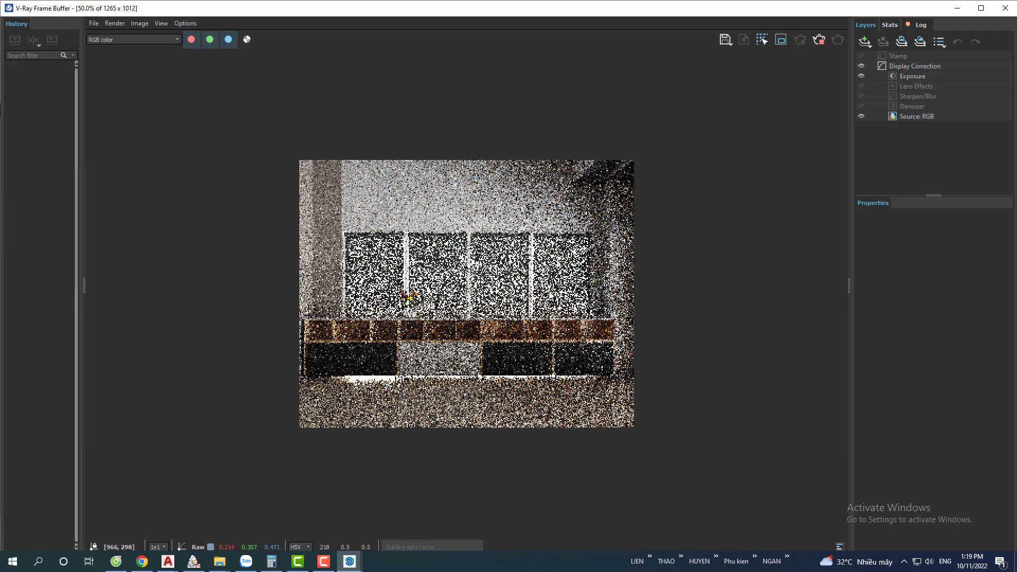
{"action": "double_click", "coordinate": [551, 294]}
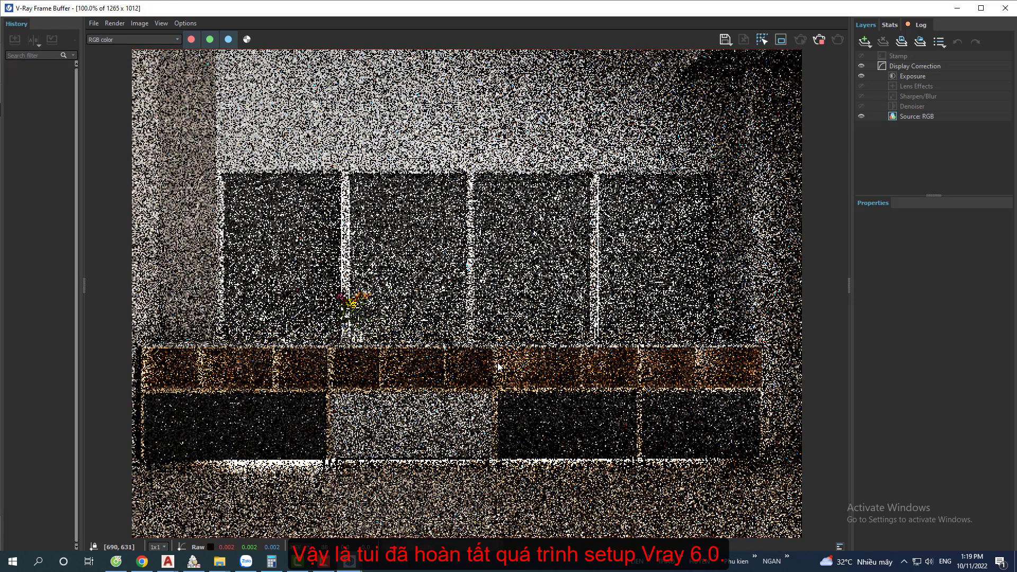